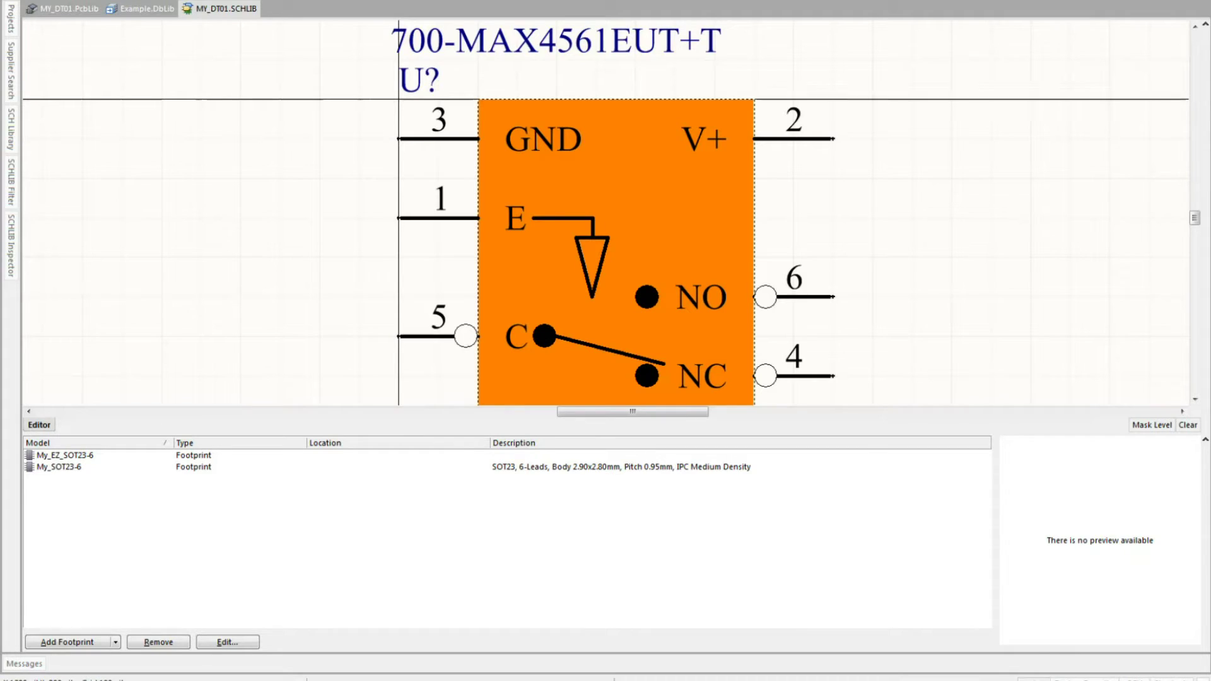
# - Open the Altium Content Vault and search it for ds80c390
pyautogui.click(1084, 620)
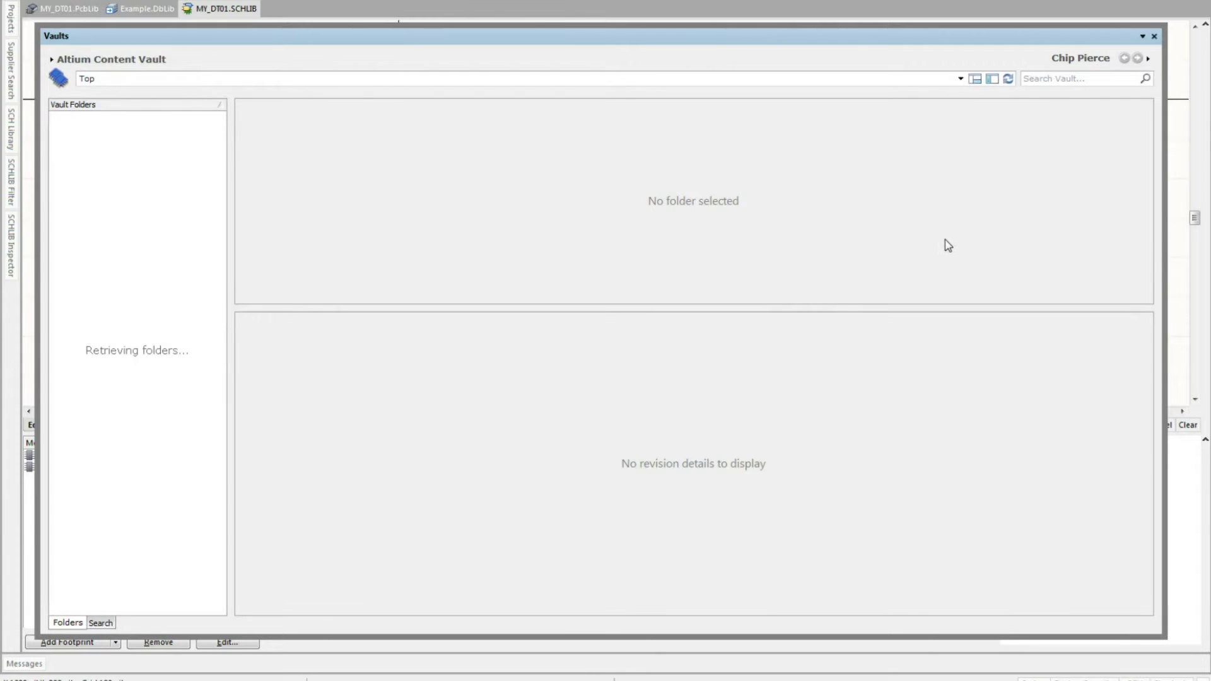
pyautogui.click(1053, 79)
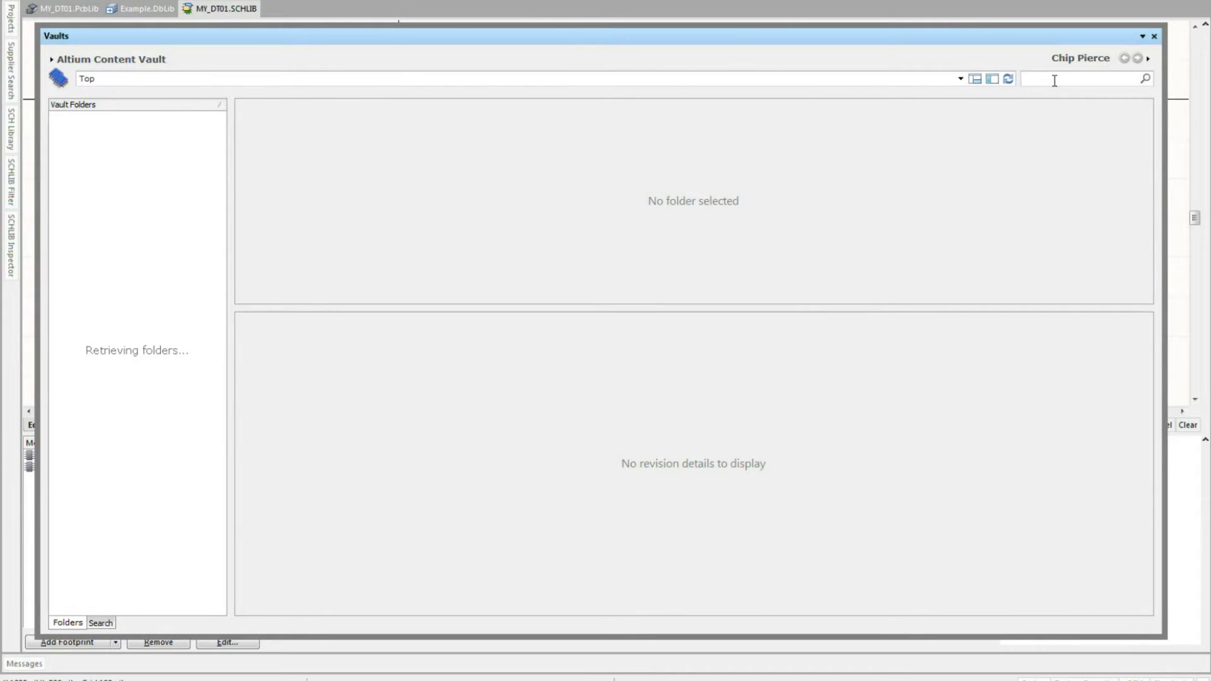
pyautogui.write('ds80c390')
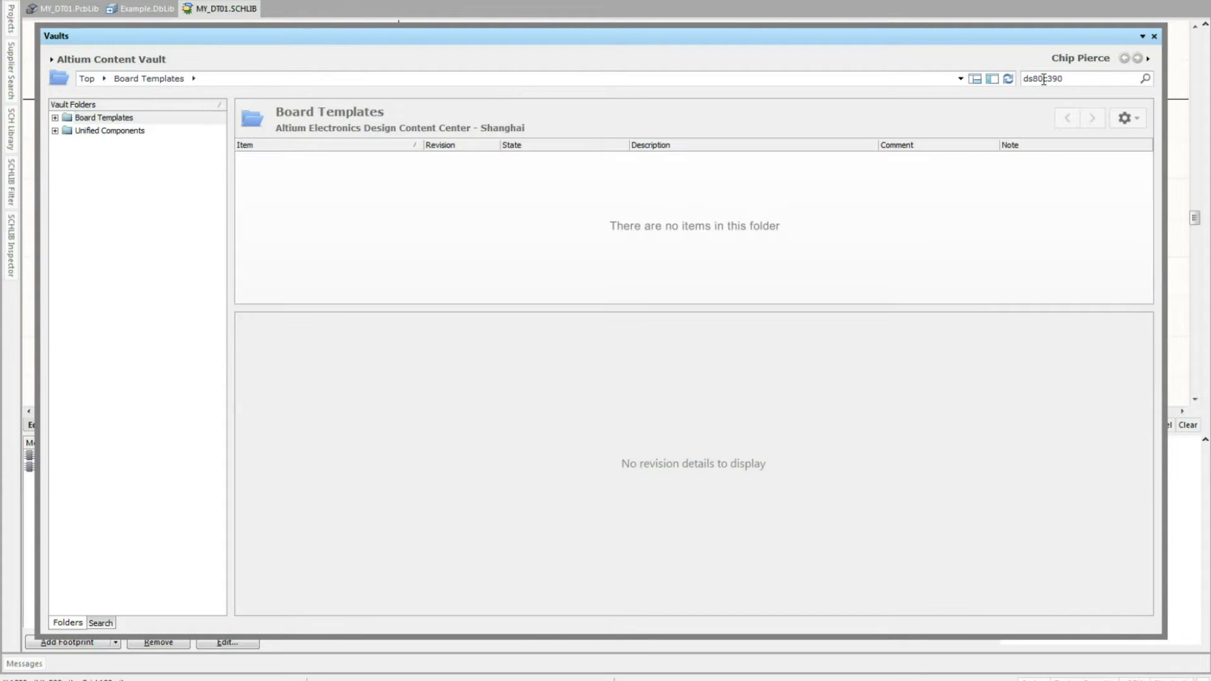
pyautogui.click(1144, 79)
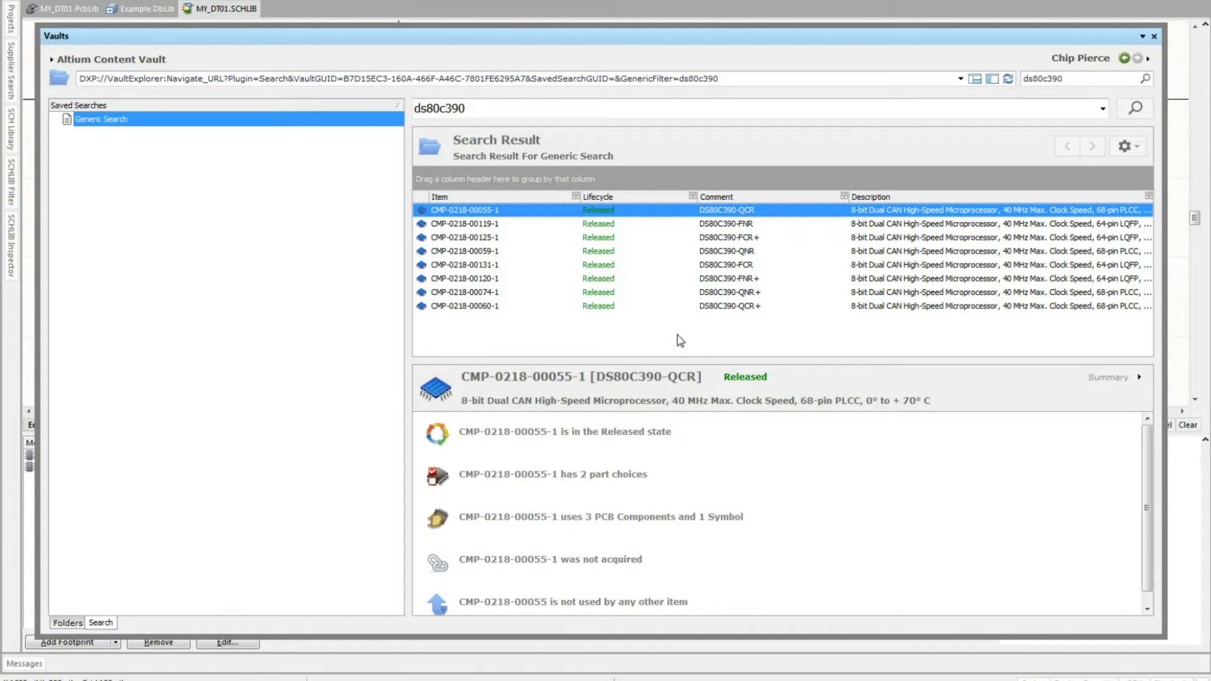
# - Check the supply chain details of the found parts, view Mouser's pricing for DS80C390-FCR+, and close the vault
pyautogui.click(1113, 377)
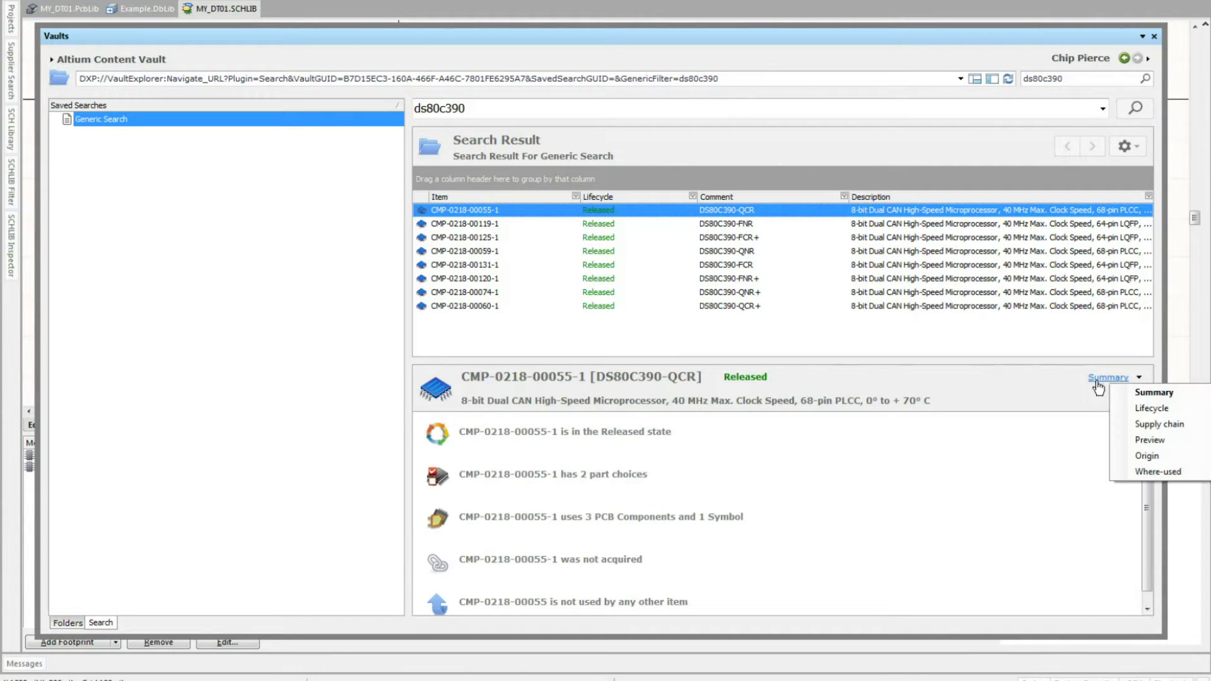
pyautogui.click(1135, 425)
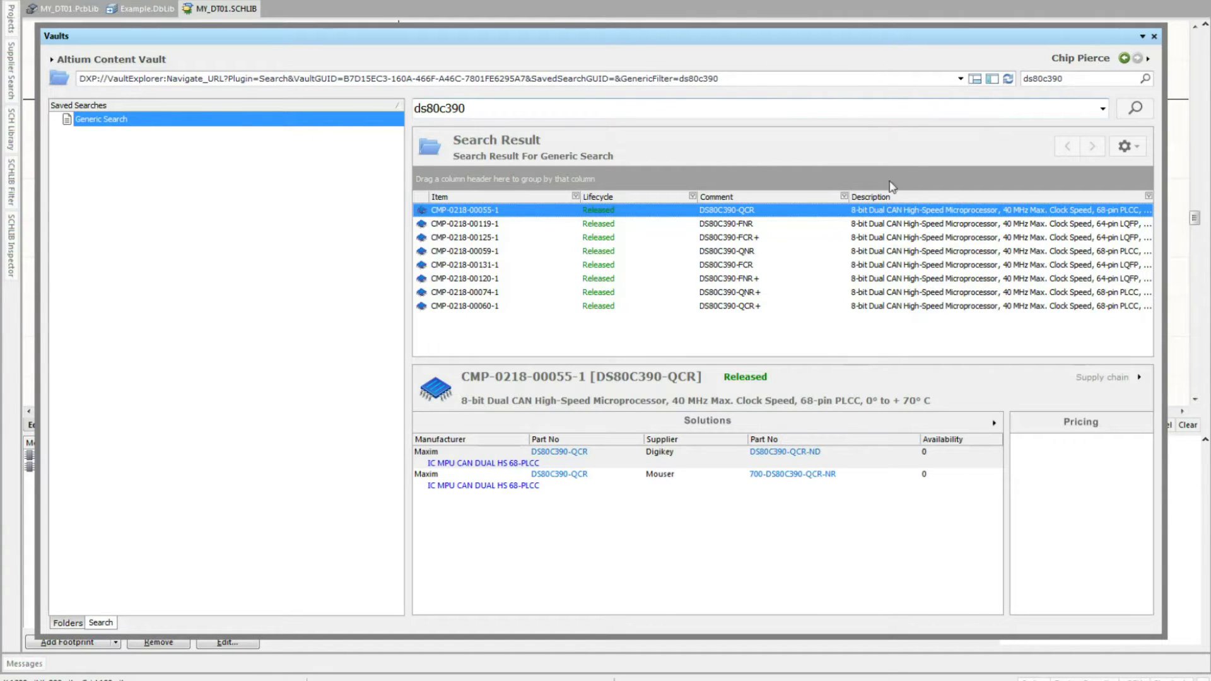
pyautogui.click(806, 225)
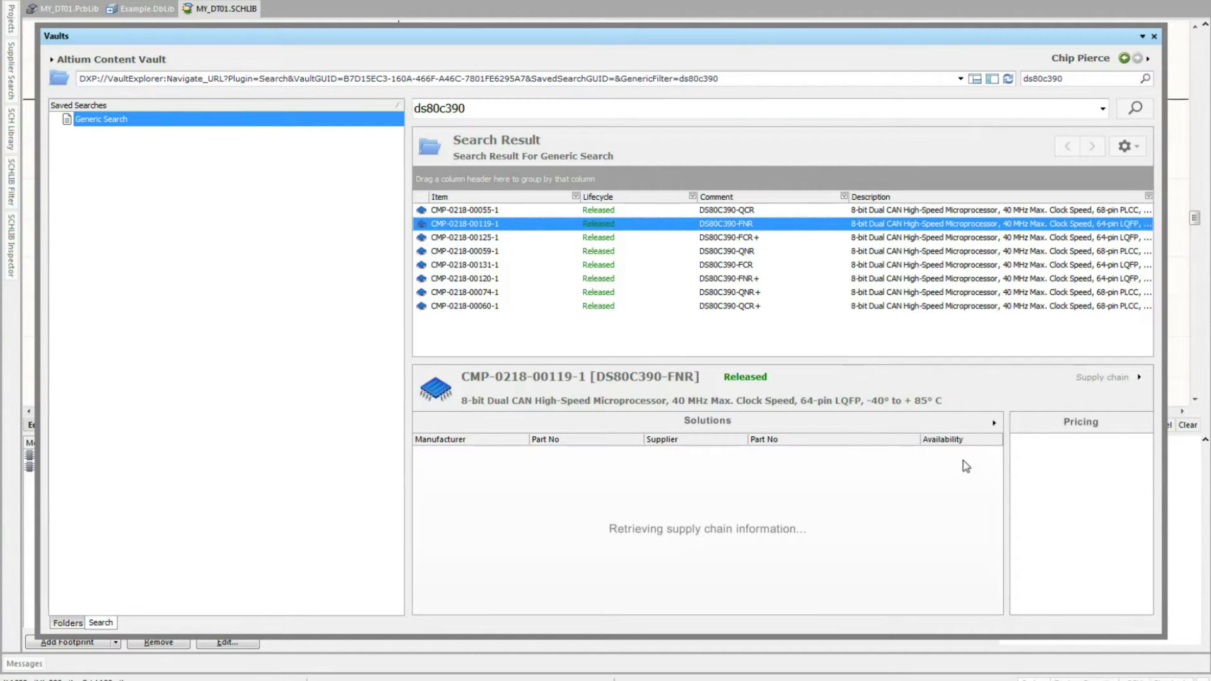
pyautogui.click(784, 238)
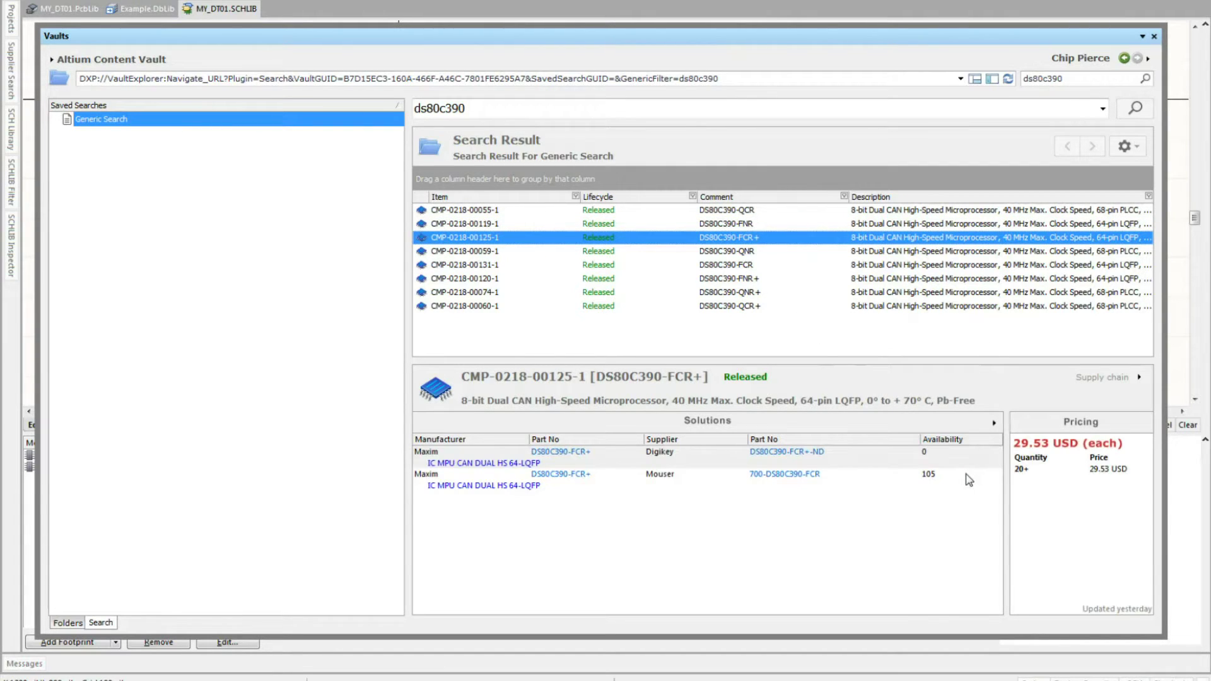
pyautogui.click(968, 483)
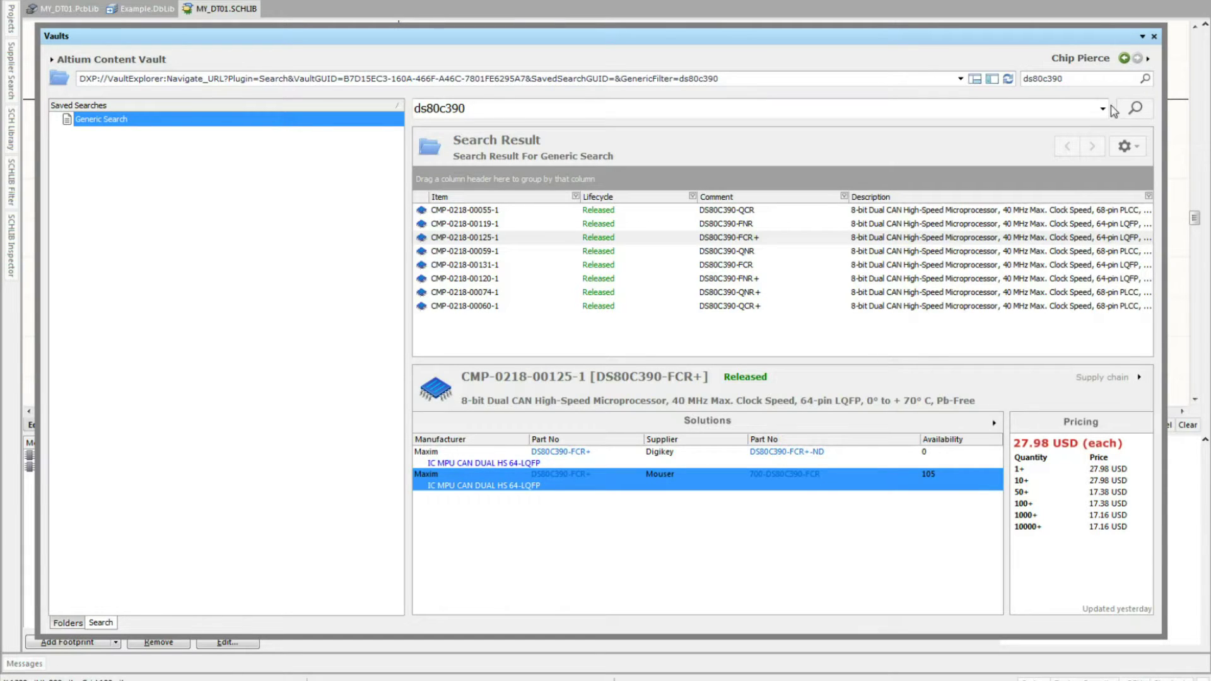
pyautogui.click(1154, 36)
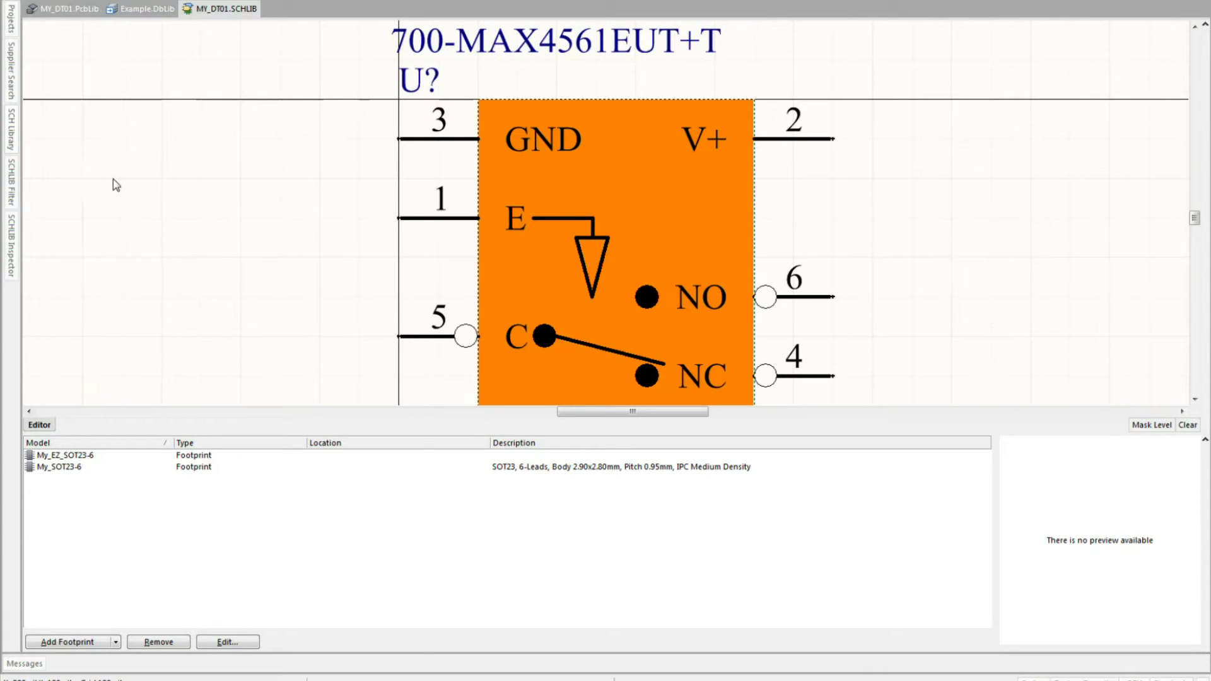
# - Review the MAX4561 supplier's parameters, pricing and stock details in the schematic library listing
pyautogui.click(11, 130)
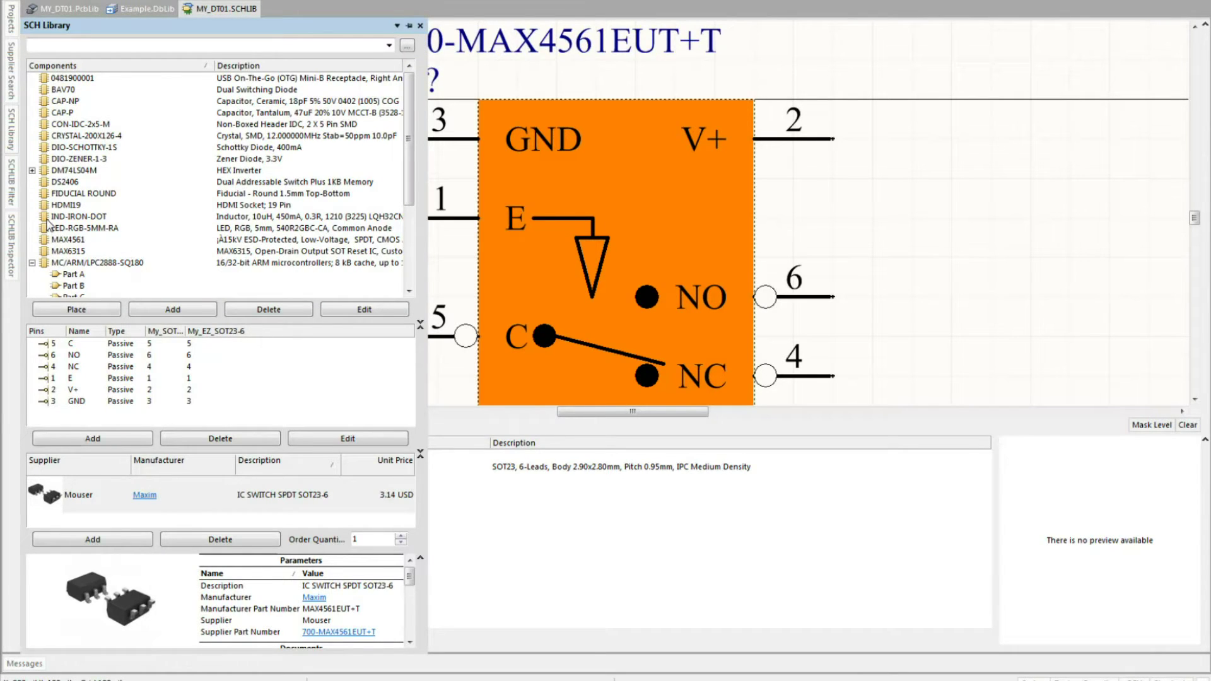
pyautogui.click(11, 98)
pyautogui.scroll(-5, 299, 631)
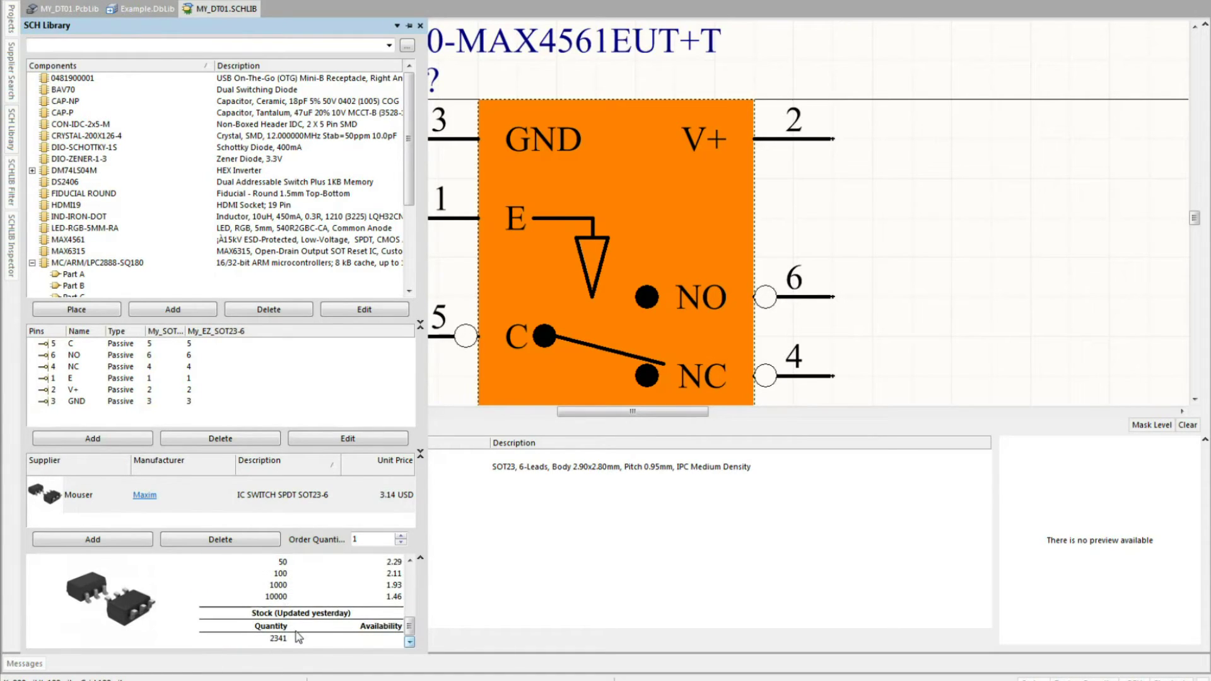
# - View the supplier links of the MAX4561 symbol and close them without changes
pyautogui.rightClick(650, 265)
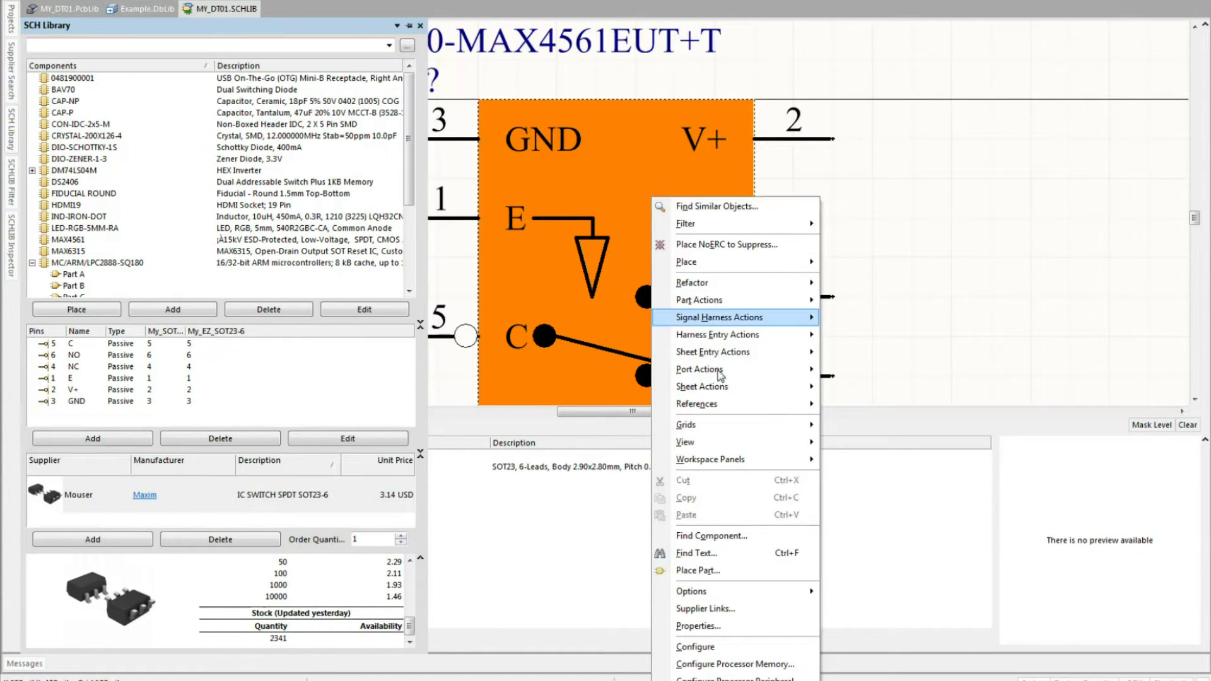
pyautogui.rightClick(599, 145)
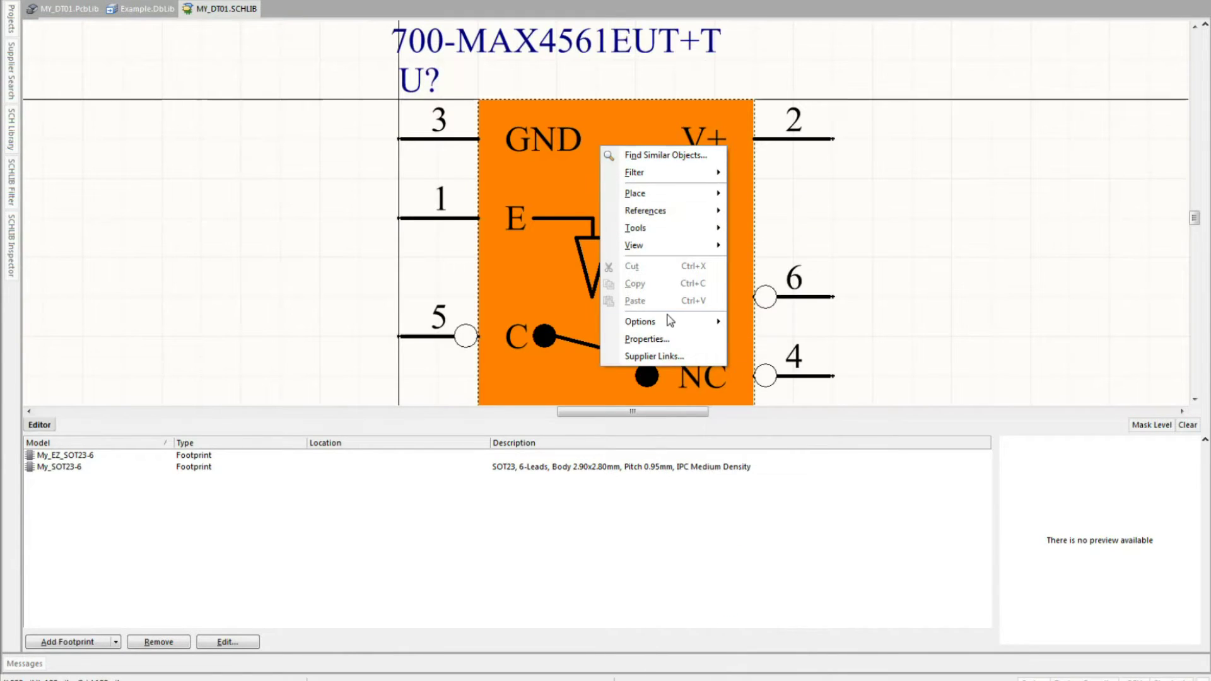
pyautogui.click(674, 357)
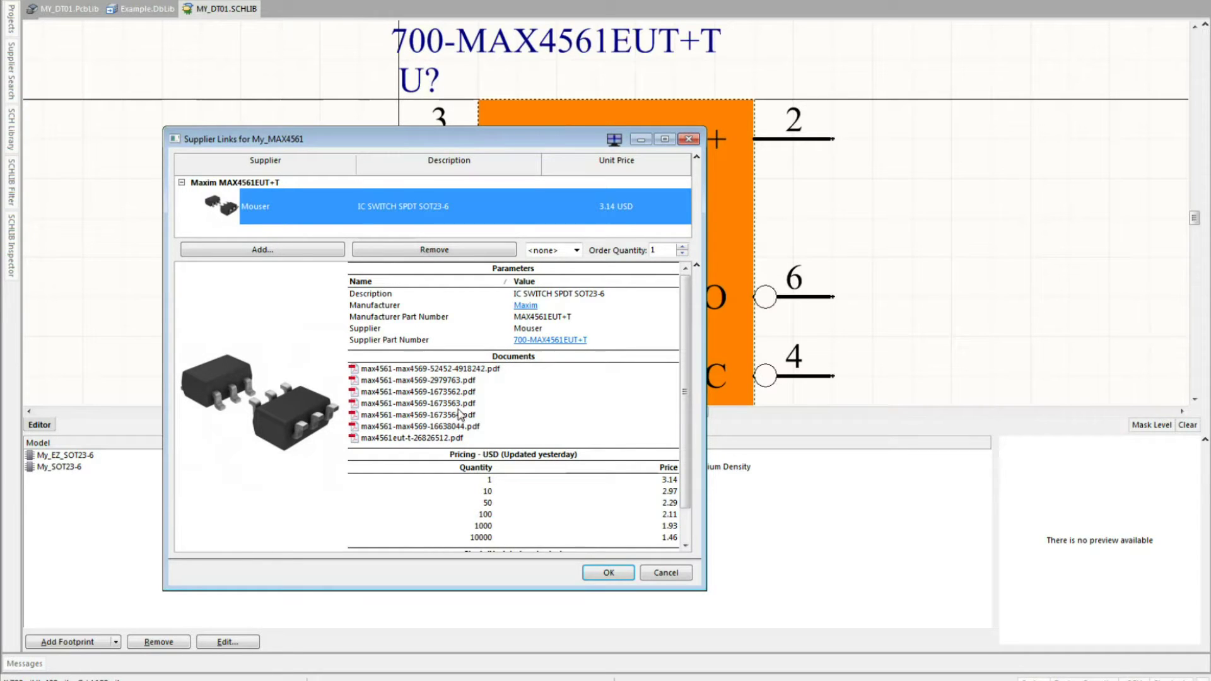
pyautogui.click(689, 140)
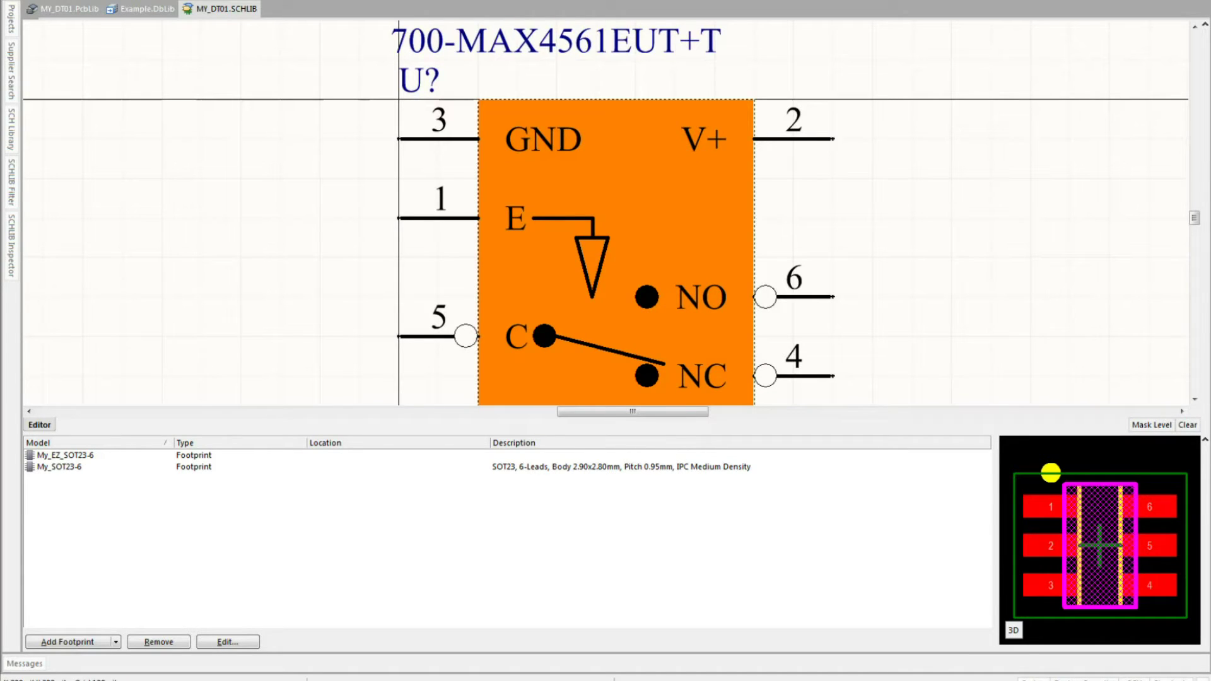
# - Display the MY_SOT23-6 footprint in MY_DT01.PcbLib, and bring up the Example.DbLib database library
pyautogui.click(63, 8)
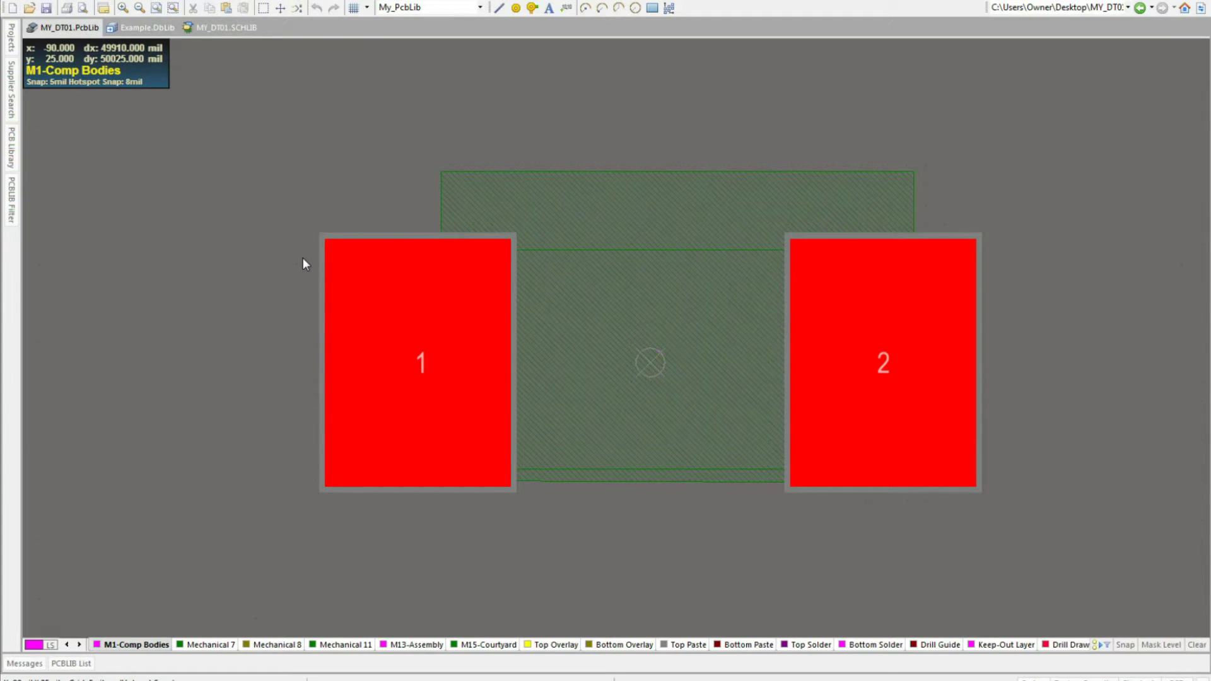
pyautogui.click(12, 148)
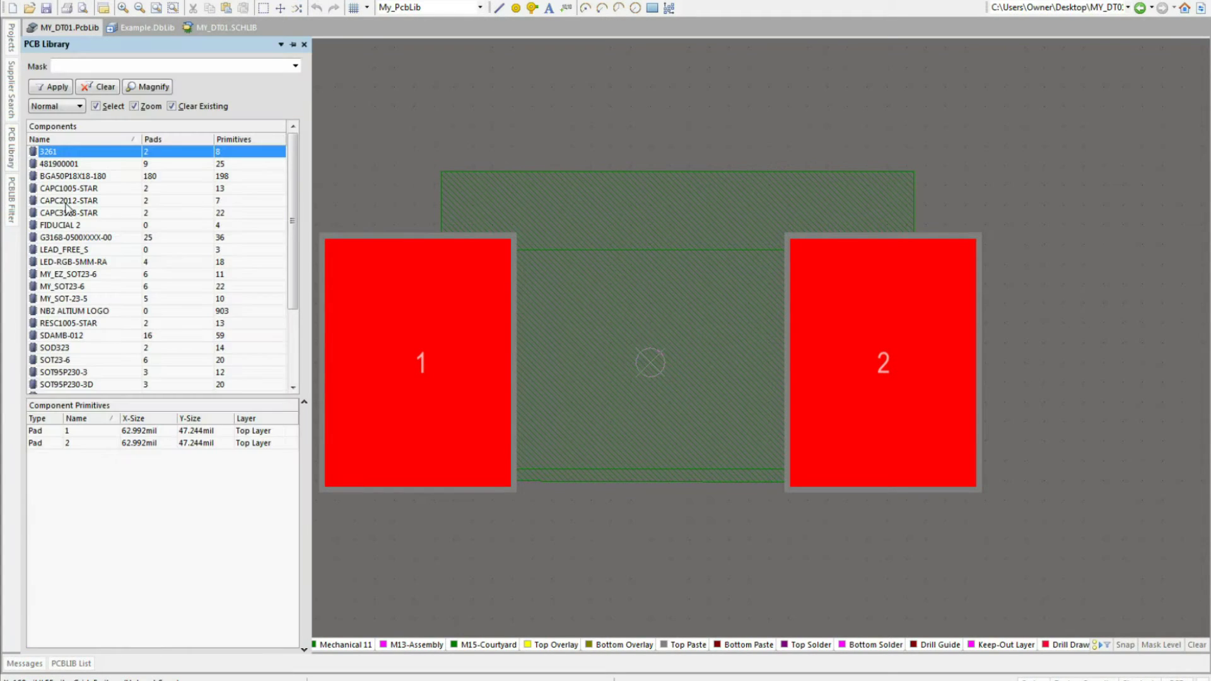
pyautogui.click(98, 324)
pyautogui.scroll(-3, 100, 326)
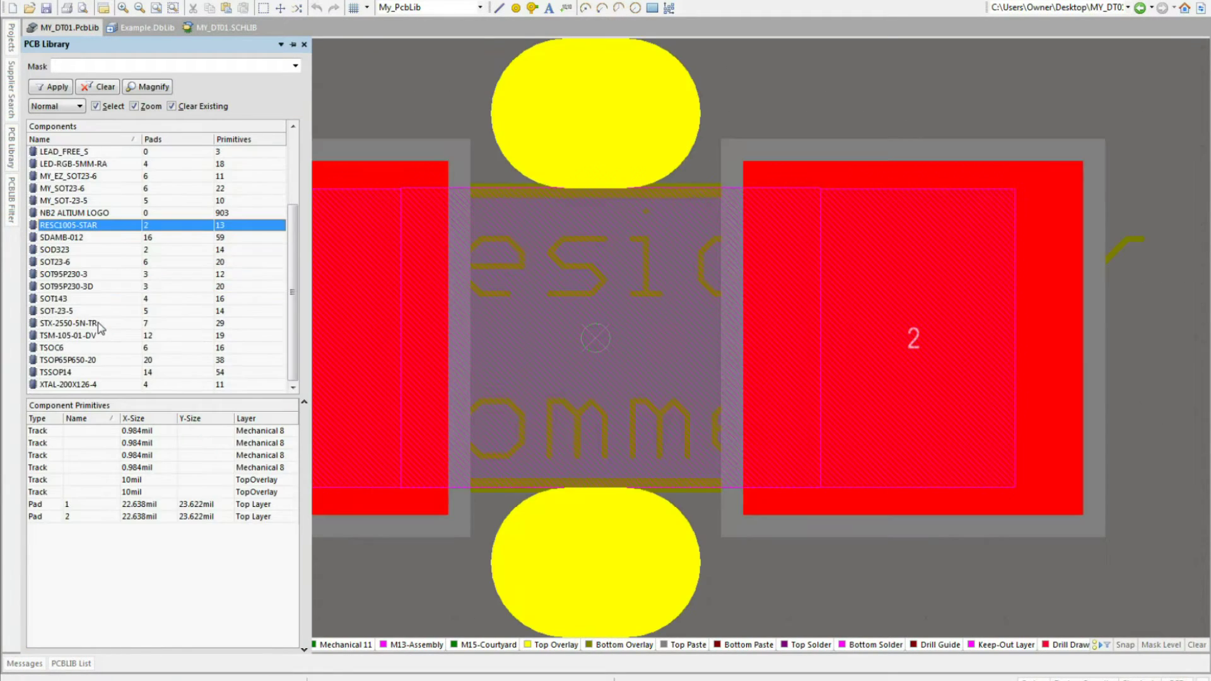
pyautogui.click(85, 188)
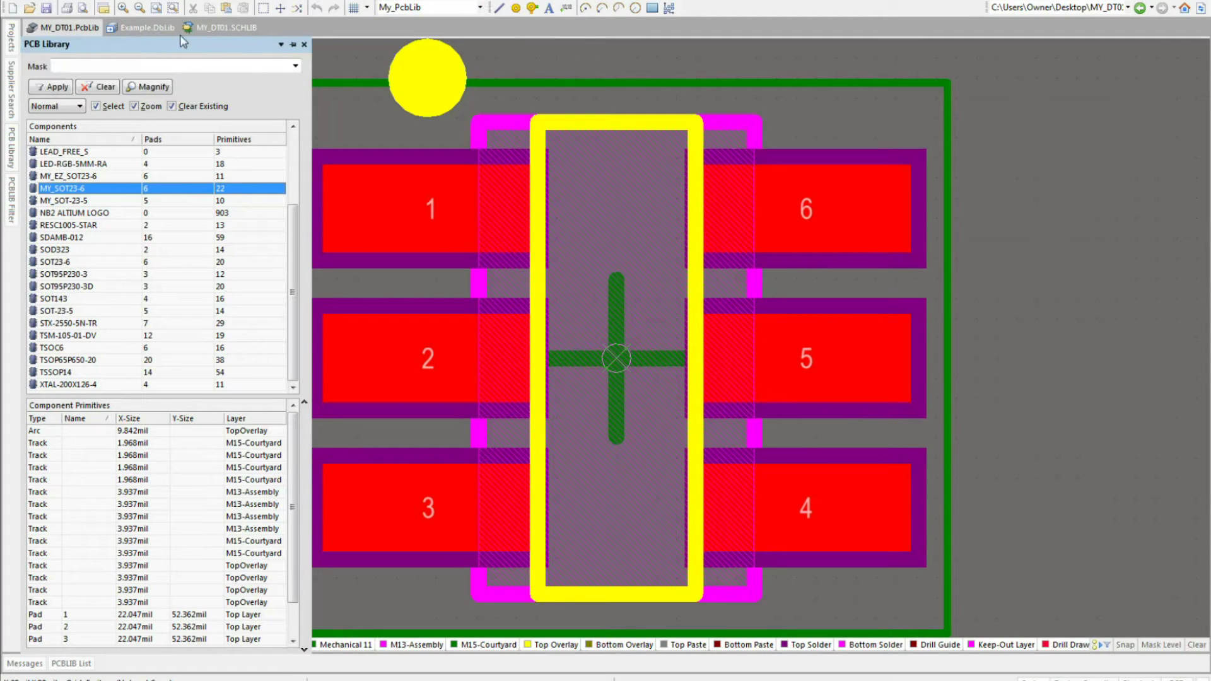
pyautogui.click(159, 28)
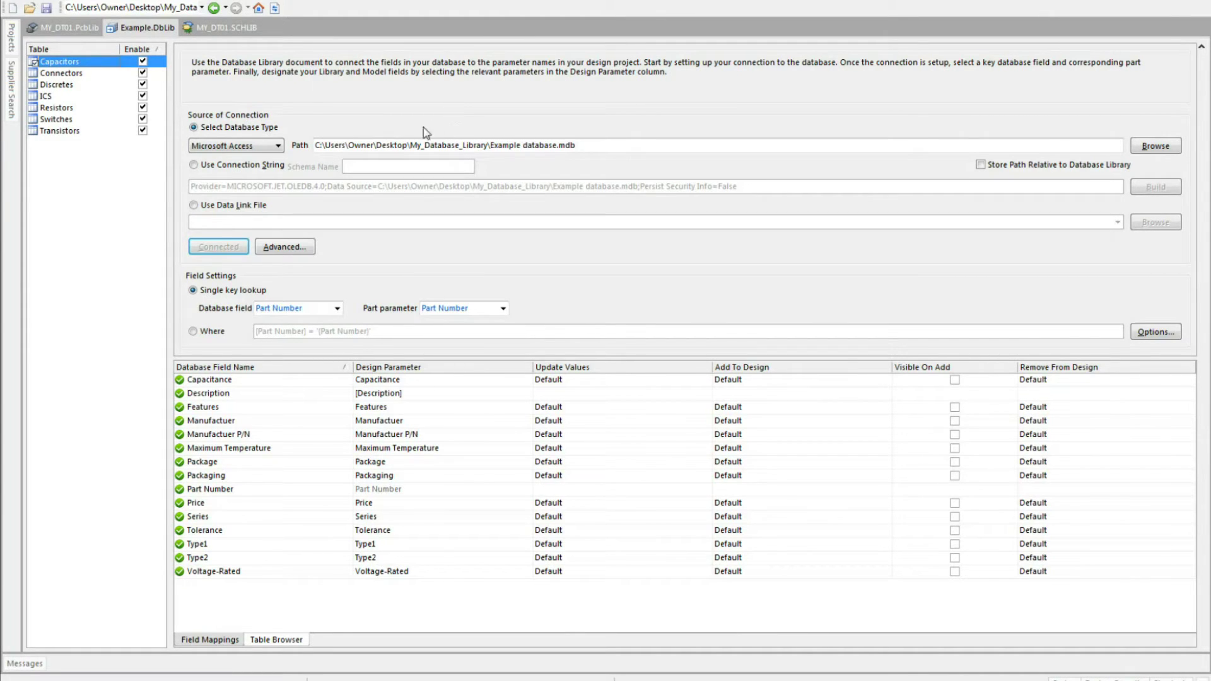
pyautogui.moveTo(12, 52)
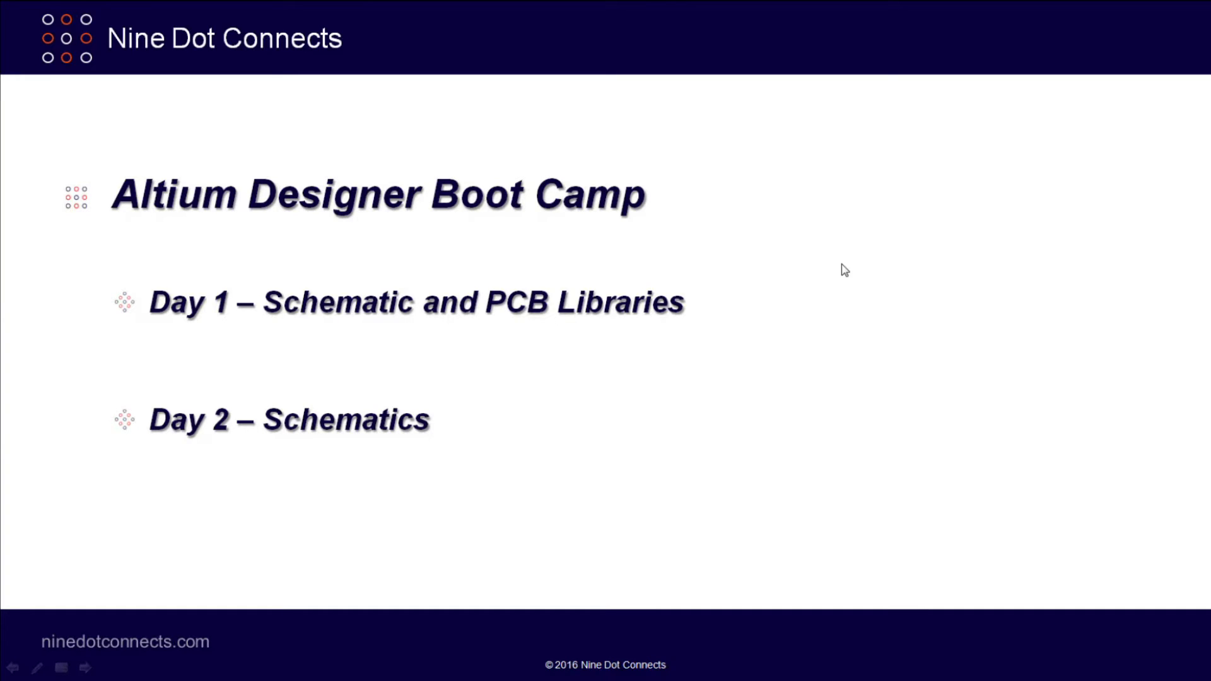
# - Switch from the slides to the MY_One-Wire_Write_Read.SchDoc schematic and view the list of available schematic panels
pyautogui.hotkey('alt', 'Tab')
pyautogui.hotkey('alt', 'Tab')
pyautogui.hotkey('alt', 'Tab')
pyautogui.hotkey('alt', 'Tab')
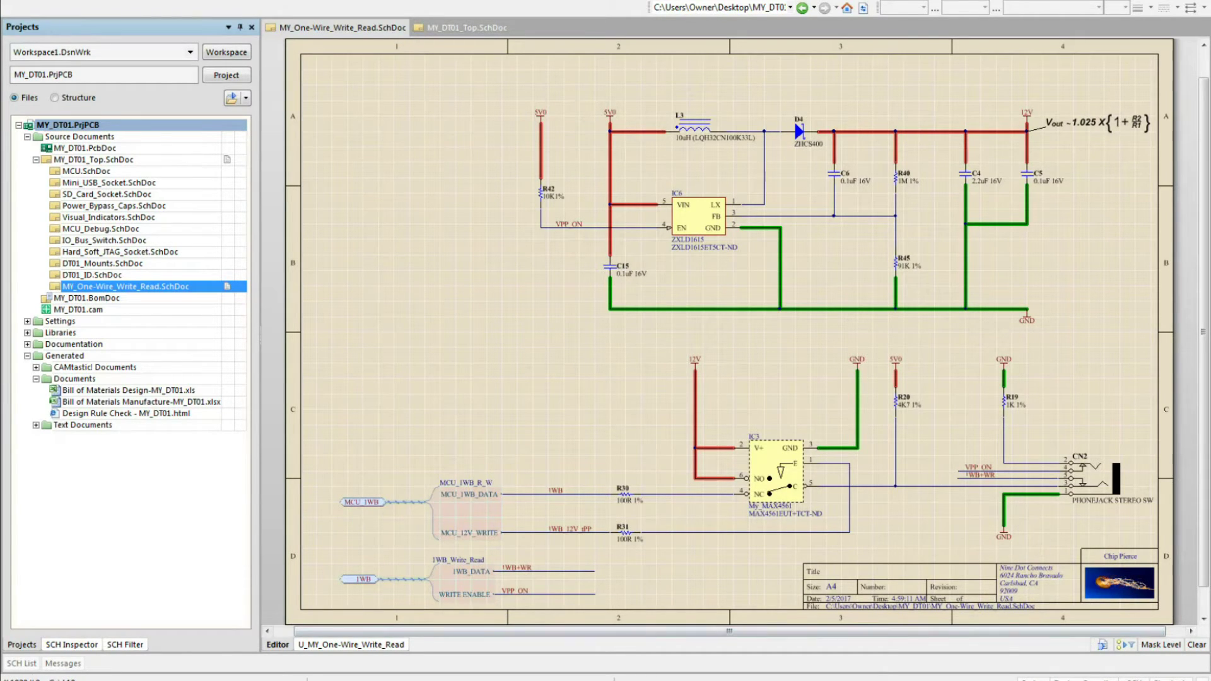
pyautogui.click(1134, 679)
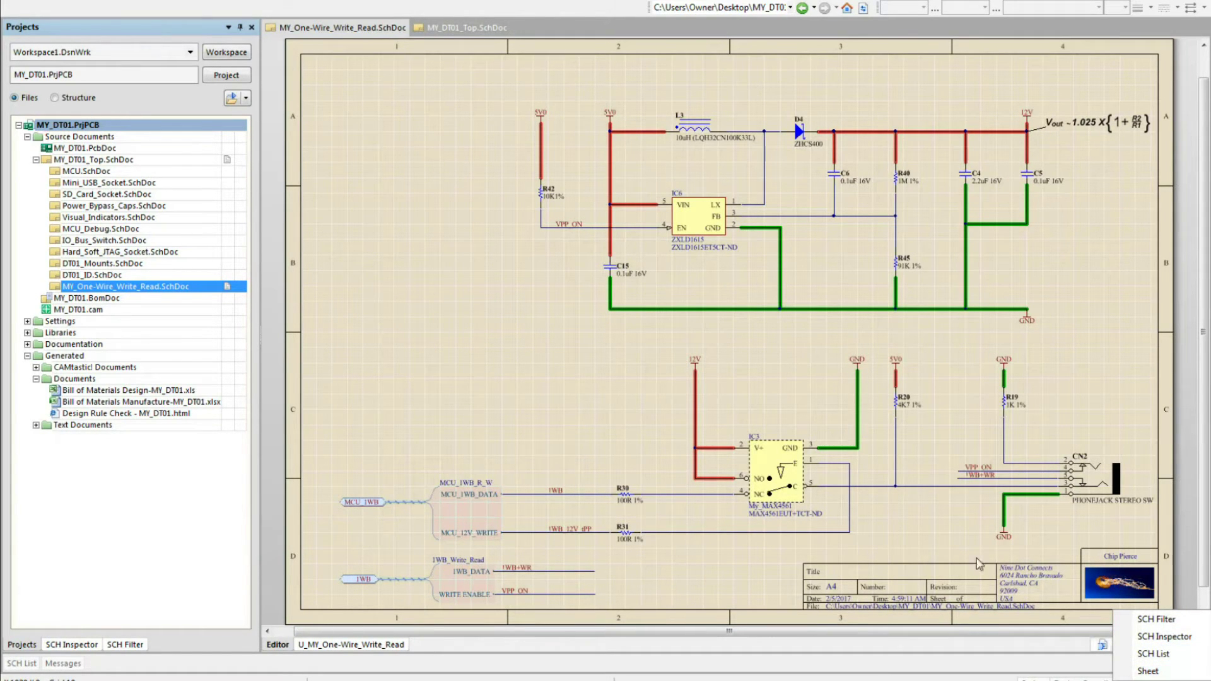
pyautogui.click(596, 407)
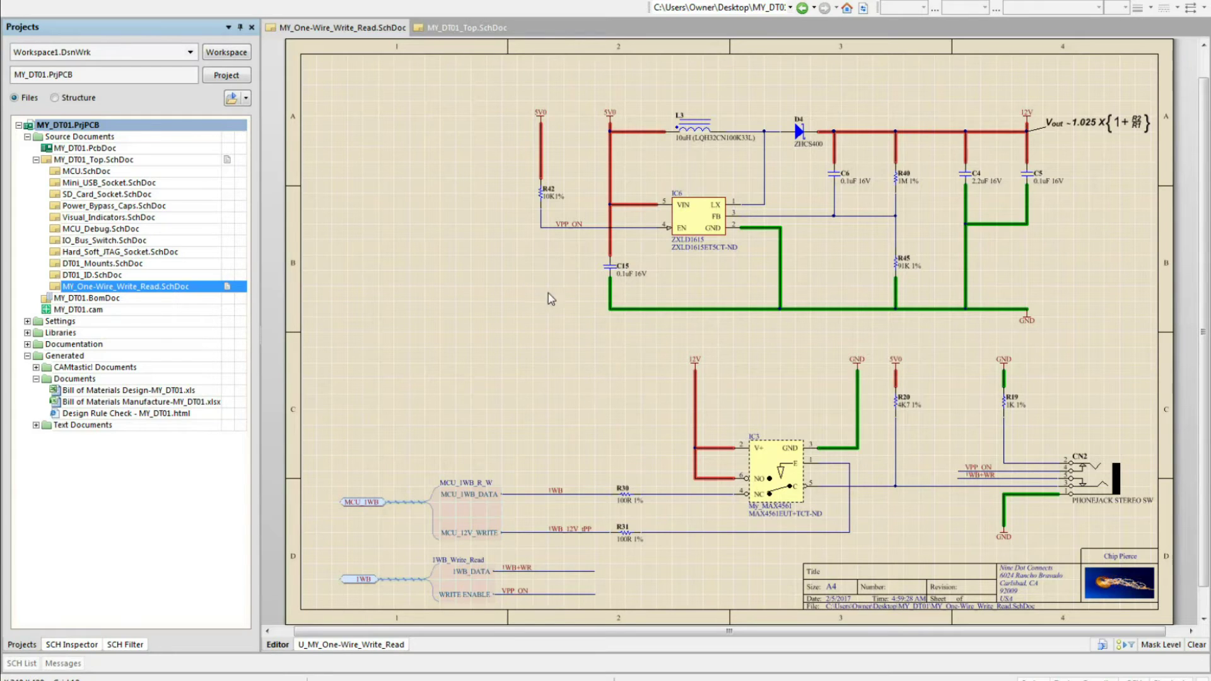
# - Inspect the USB harness connection to U_MCU on the MY_DT01_Top.SchDoc sheet and check the project's compiler messages
pyautogui.click(458, 29)
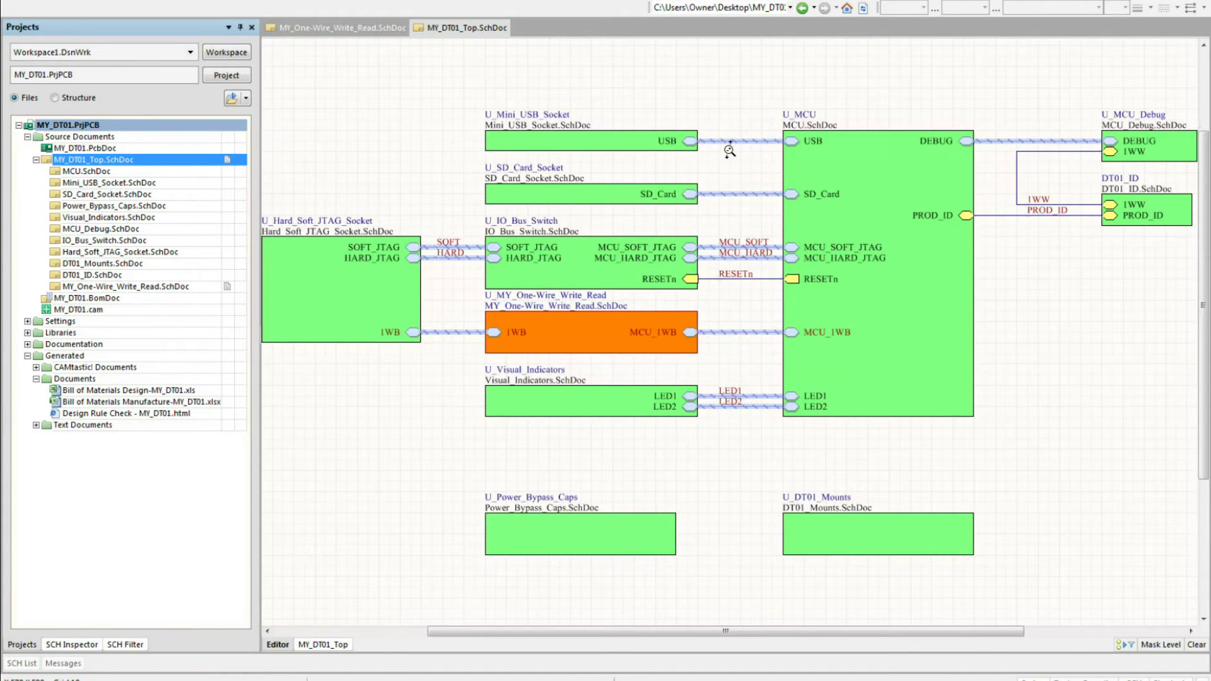
pyautogui.keyDown('ctrl'); pyautogui.scroll(5, 725, 151); pyautogui.keyUp('ctrl')
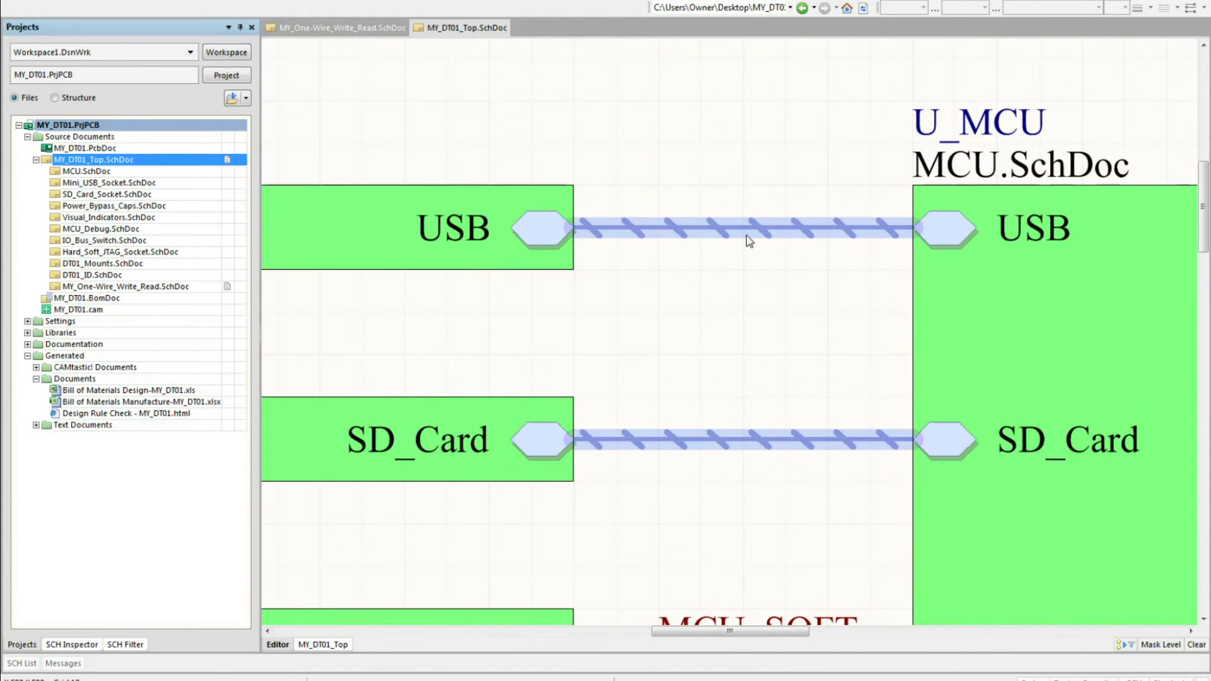
pyautogui.moveTo(747, 235)
pyautogui.hotkey('ctrl', 'pagedown')
pyautogui.moveTo(784, 175)
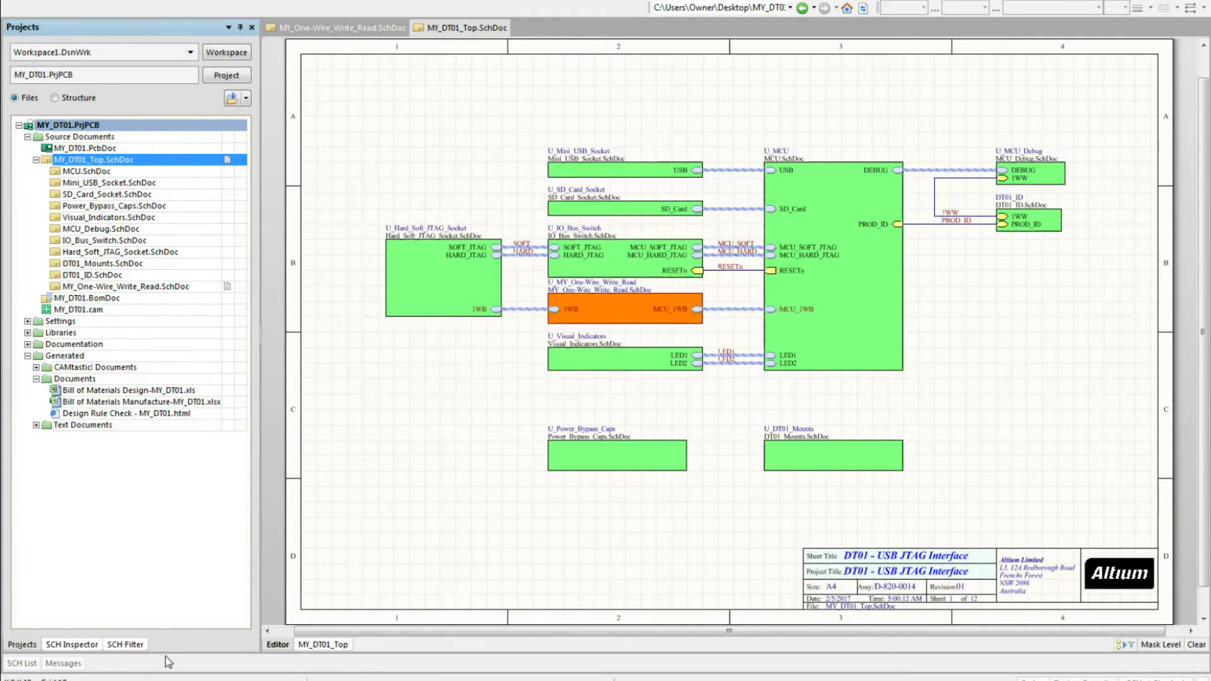
pyautogui.click(68, 663)
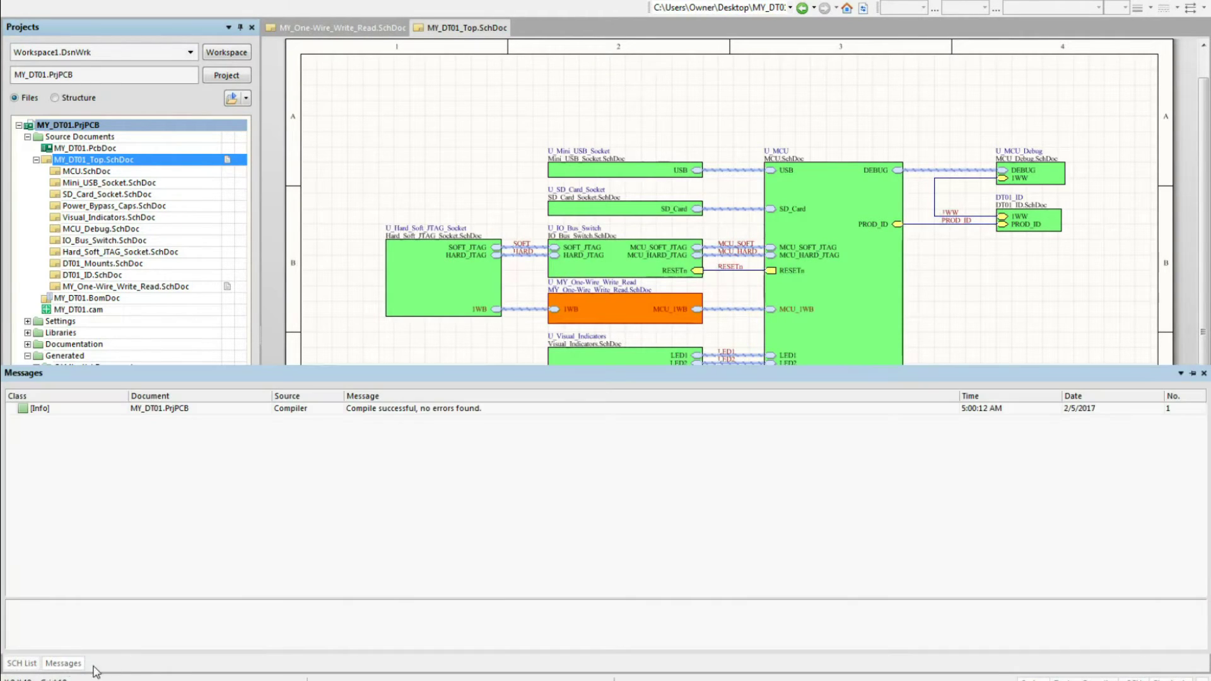
pyautogui.click(501, 410)
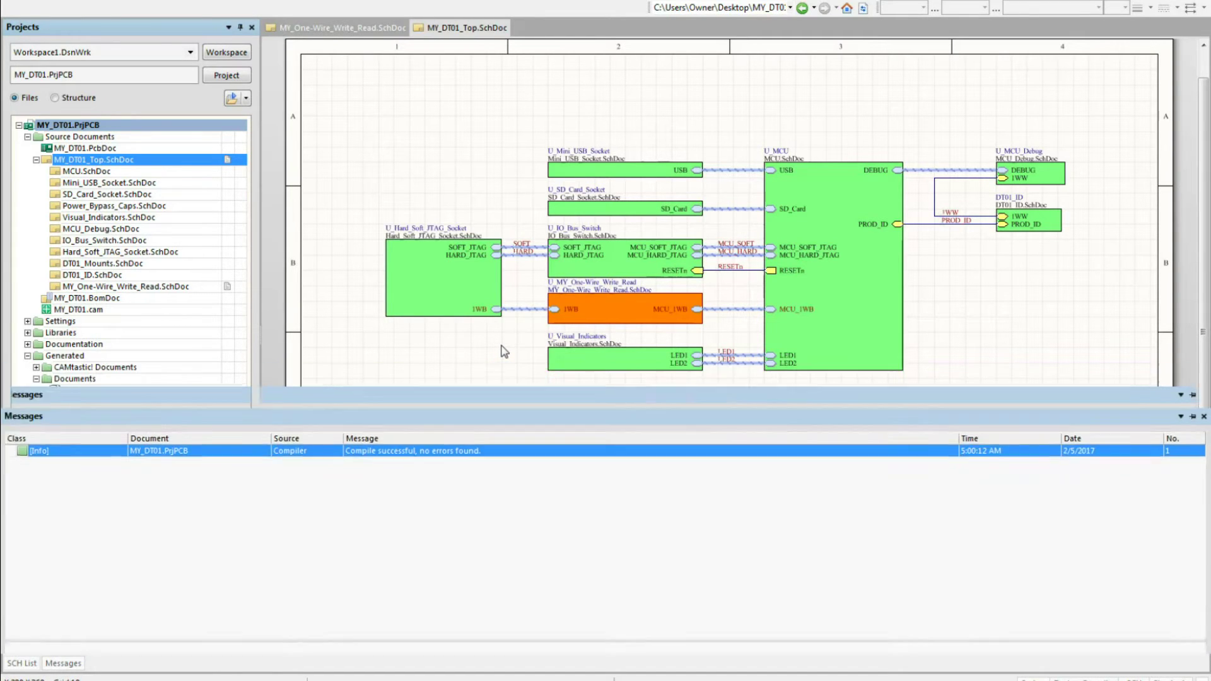
# - Switch to Excel to view the Manufacture and Design bills of materials for MY_DT01, and close the Design workbook
pyautogui.moveTo(466, 680)
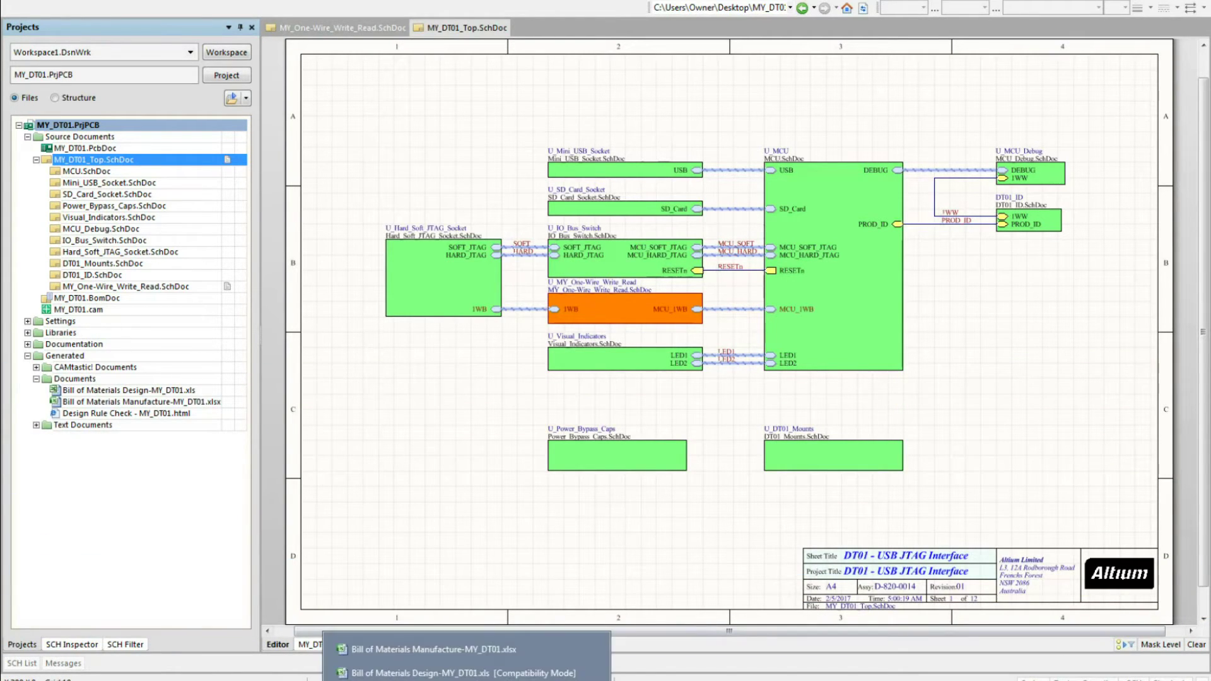
pyautogui.click(463, 649)
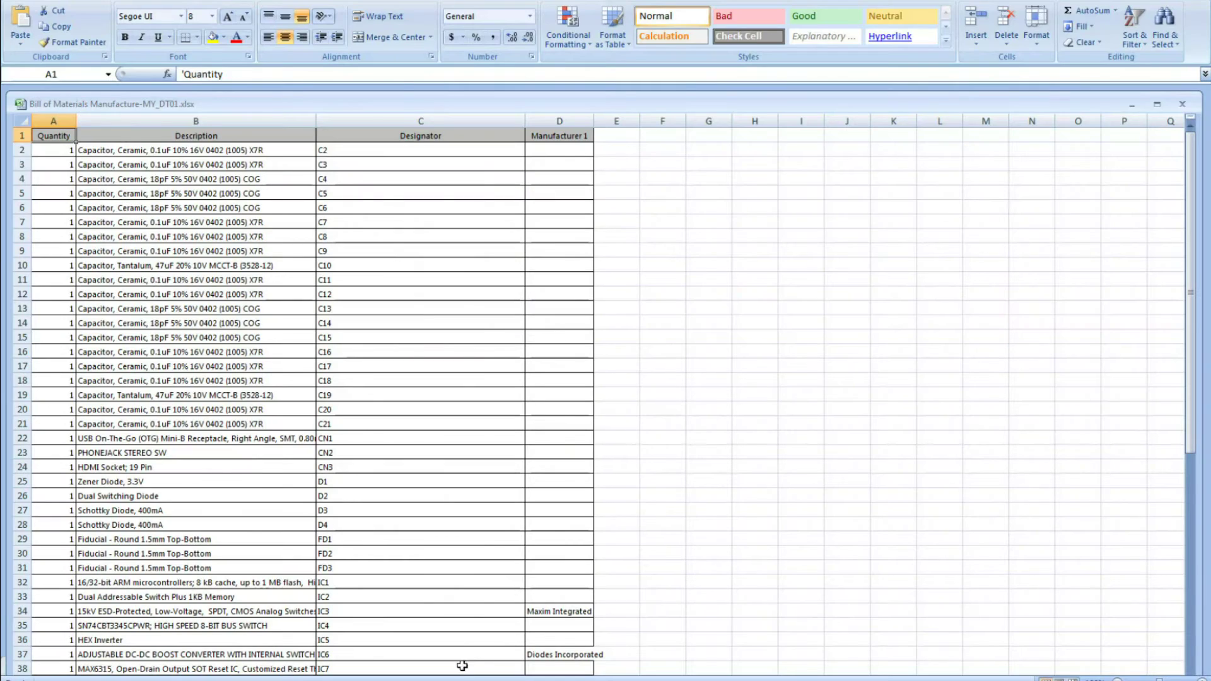
pyautogui.click(456, 673)
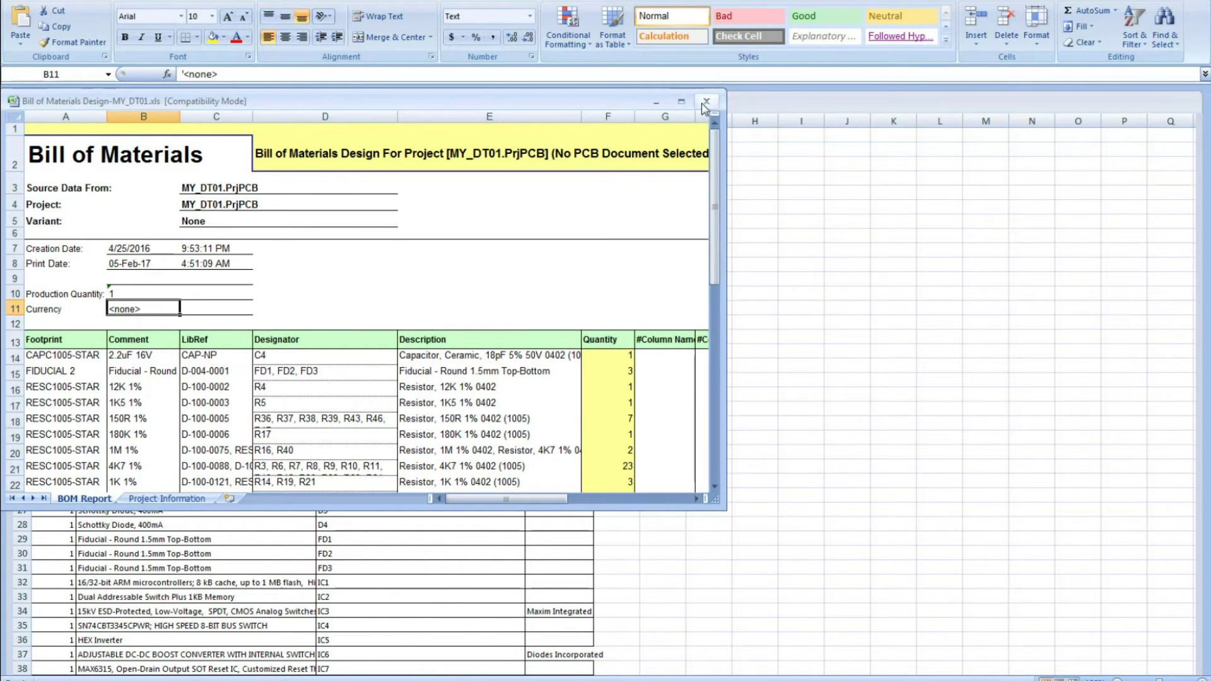
pyautogui.click(697, 101)
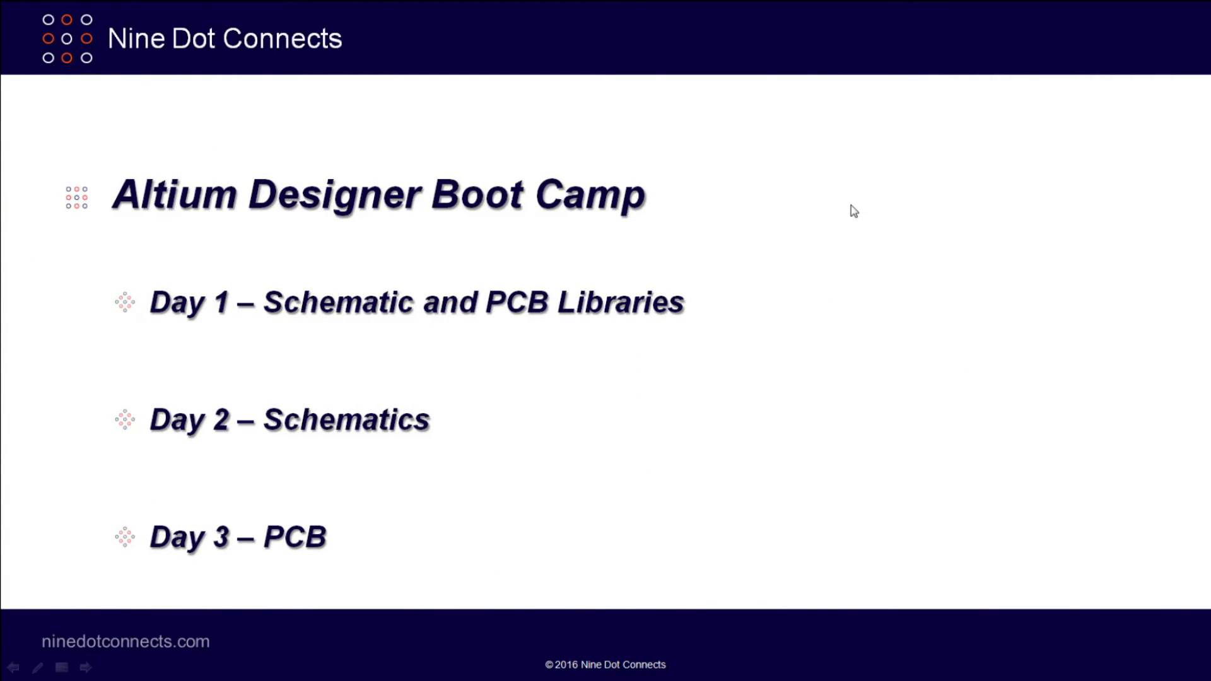
# - Switch from the slides to the 3D view of the MY_DT01.PcbDoc board
pyautogui.hotkey('alt', 'Tab')
pyautogui.hotkey('alt', 'Tab')
pyautogui.hotkey('alt', 'Tab')
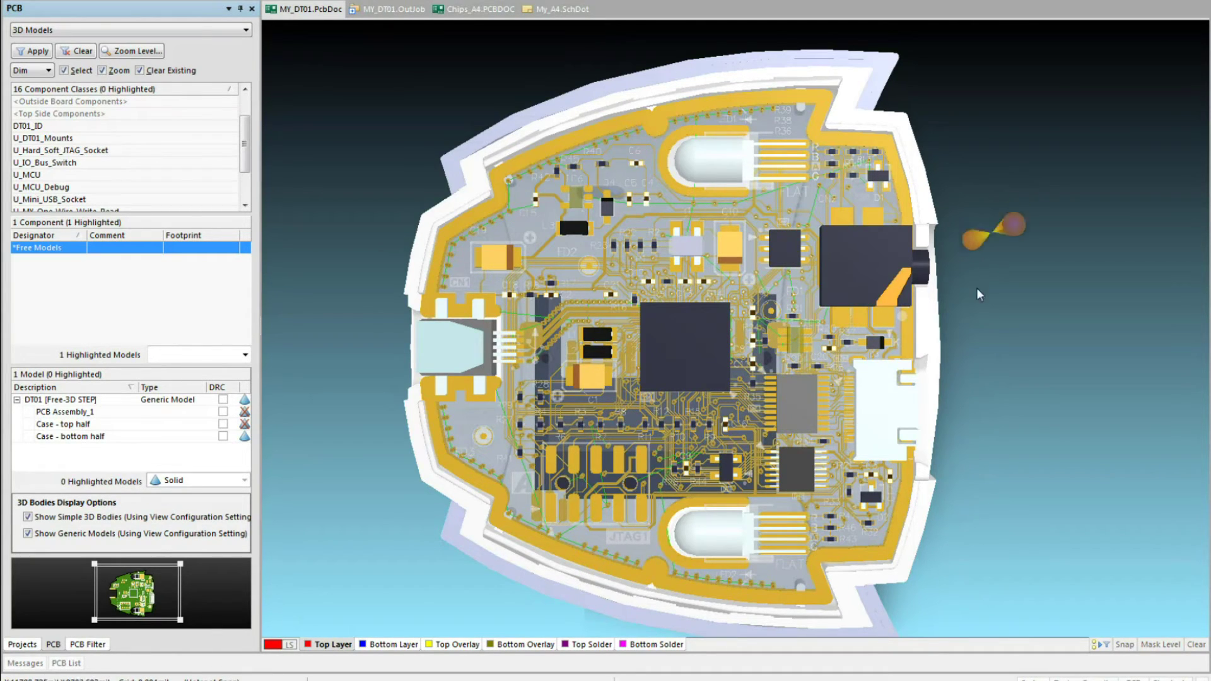
# - Inspect how the board's connectors fit the enclosure from the side, and hide the Case - bottom half model of DT01
pyautogui.press('shift')
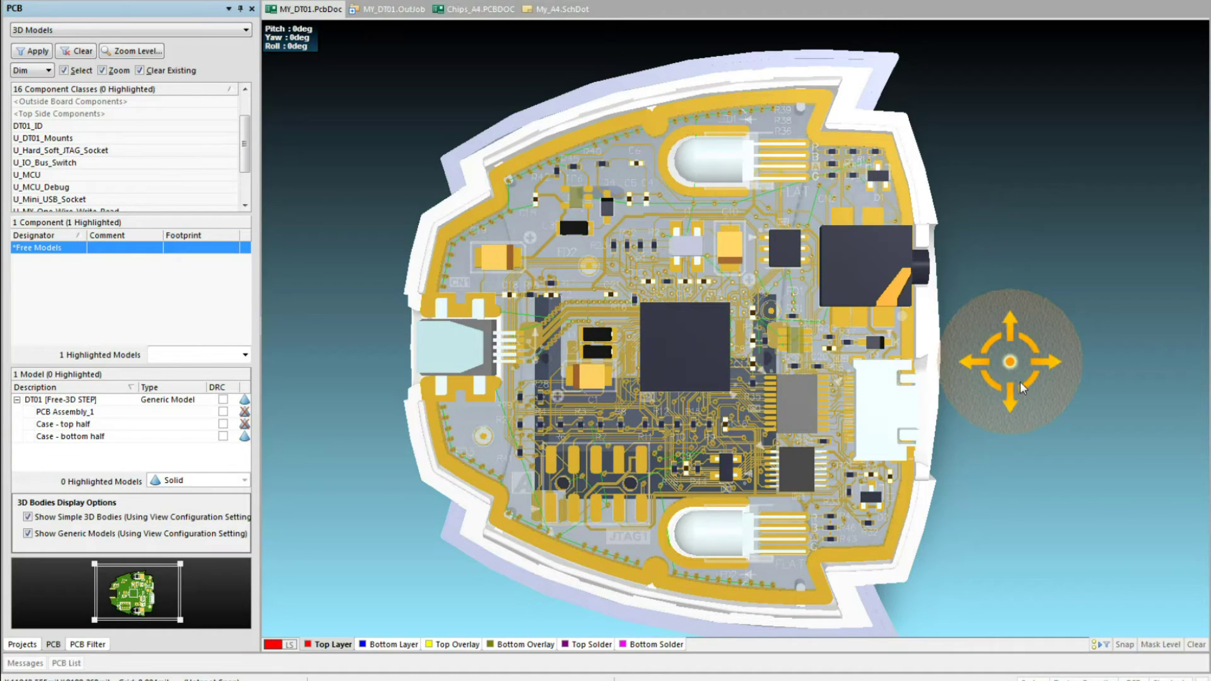
pyautogui.keyDown('shift'); pyautogui.moveTo(1028, 389); pyautogui.dragTo(856, 232, button='right'); pyautogui.keyUp('shift')
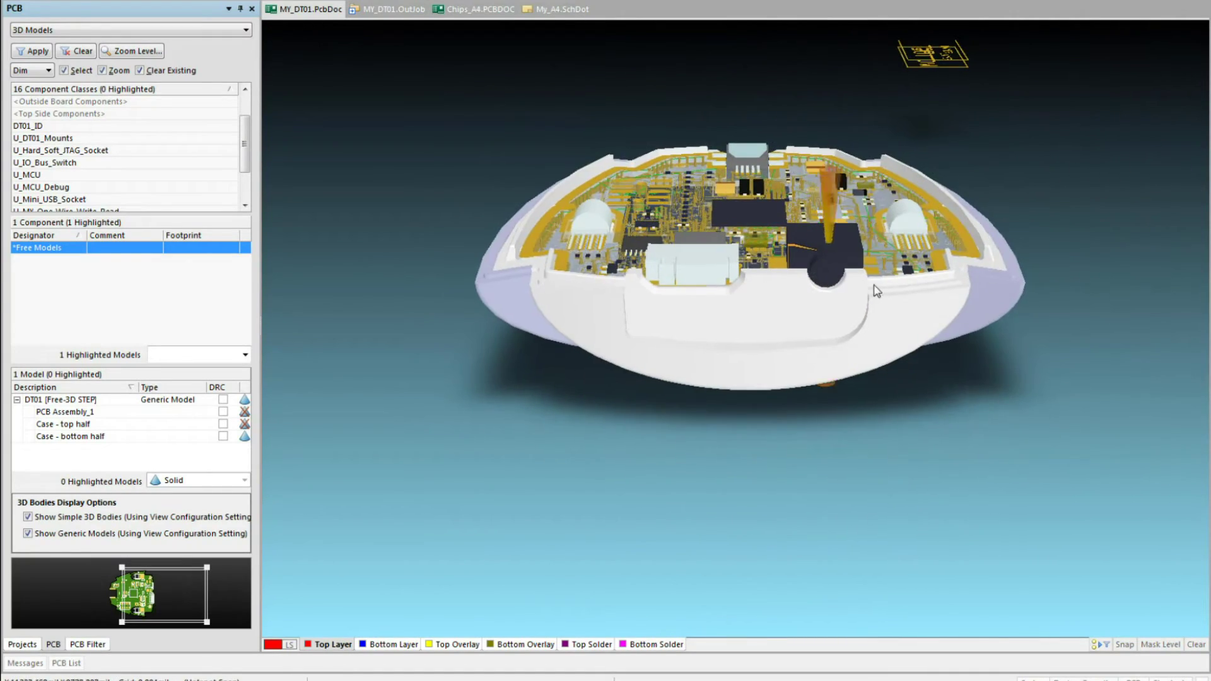
pyautogui.keyDown('ctrl'); pyautogui.scroll(3, 836, 276); pyautogui.keyUp('ctrl')
pyautogui.keyDown('shift'); pyautogui.moveTo(799, 300); pyautogui.dragTo(823, 472, button='right'); pyautogui.keyUp('shift')
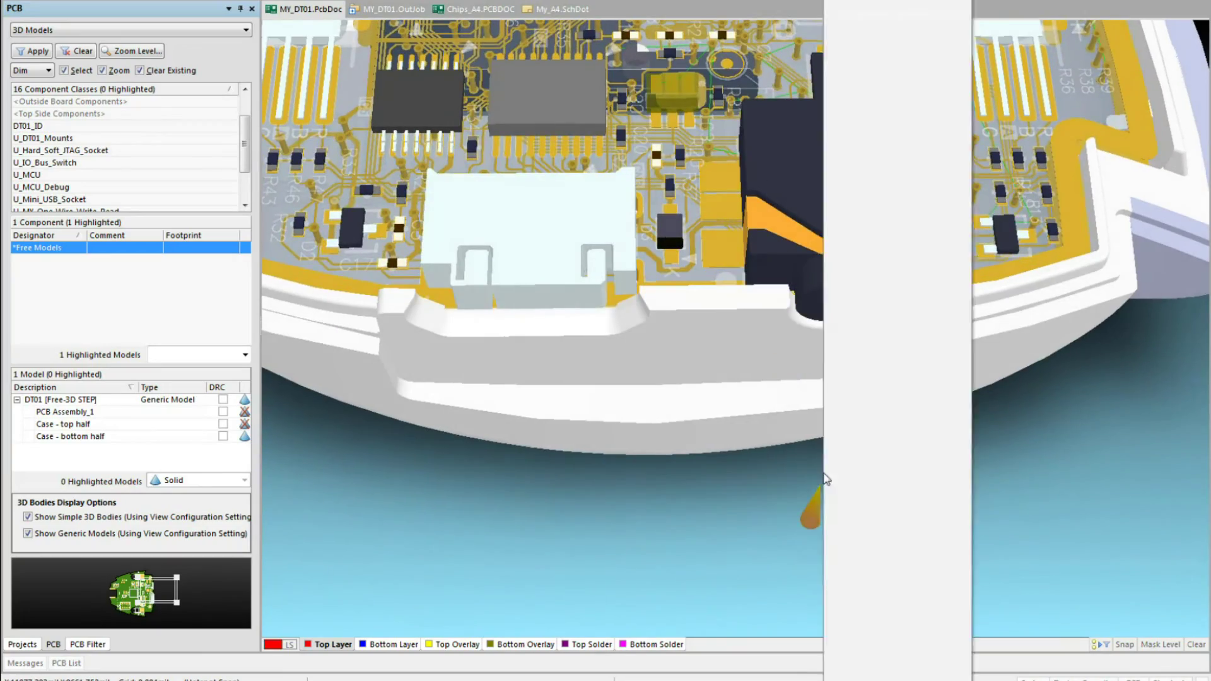
pyautogui.press('0')
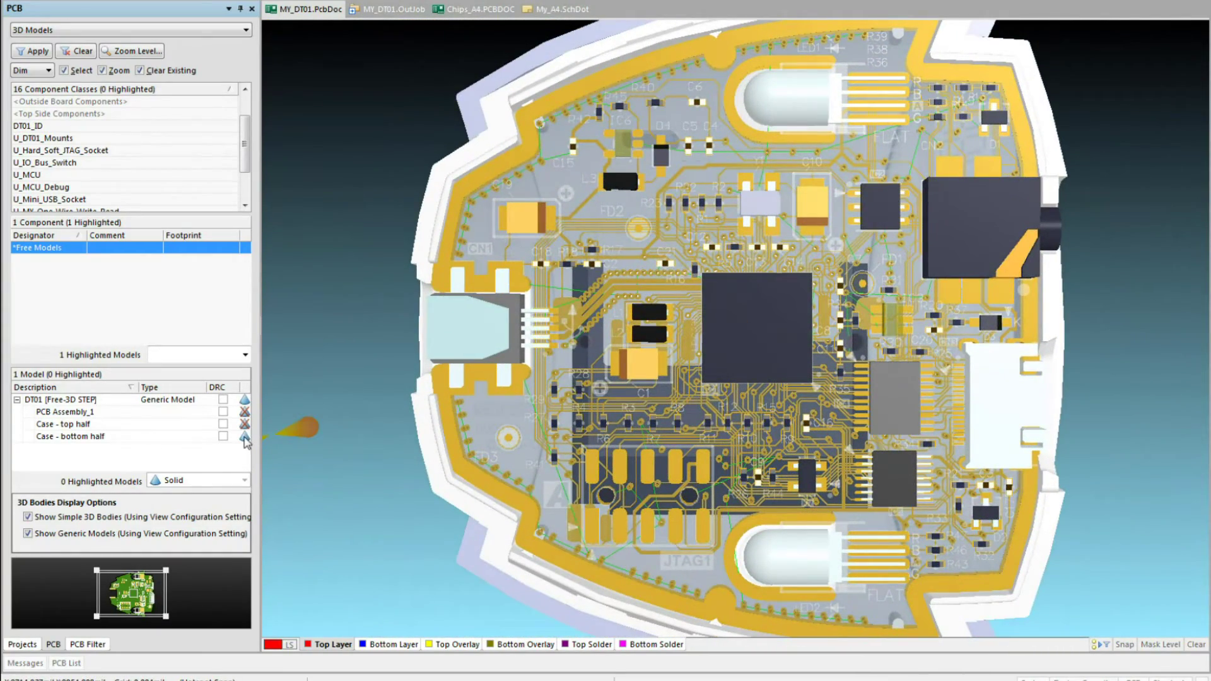
pyautogui.click(244, 437)
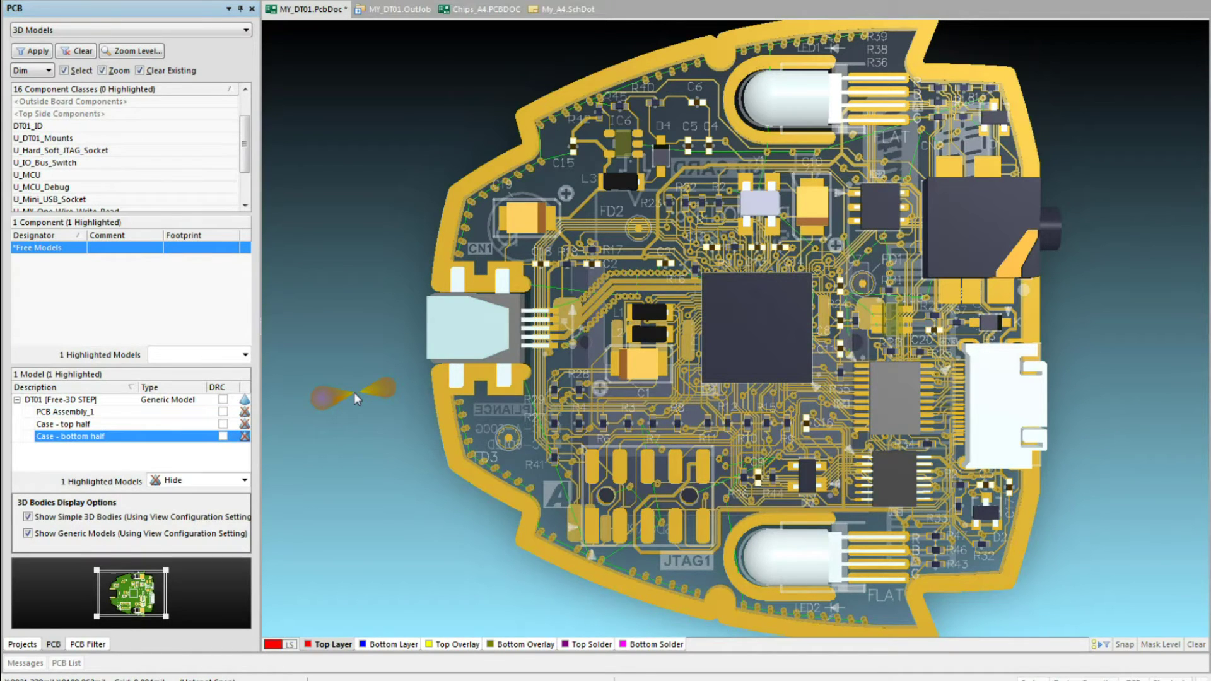
# - Set the 3D view configuration to Color By Layer Using Current System Colors
pyautogui.press('l')
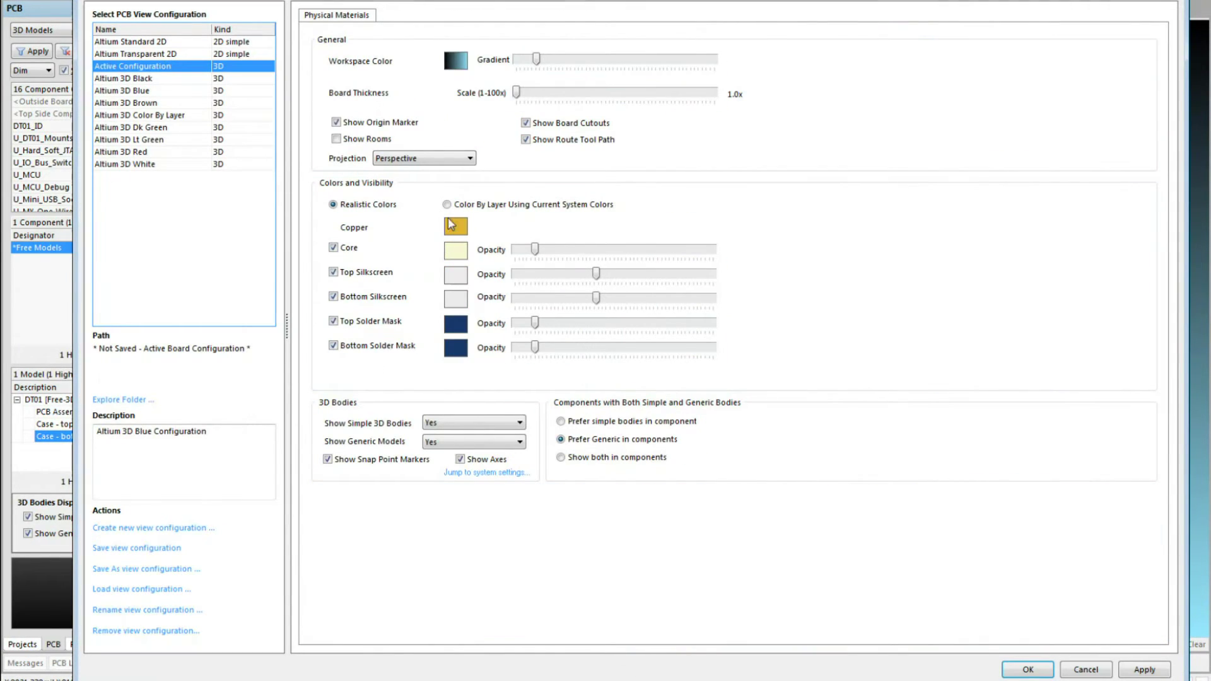
pyautogui.click(447, 205)
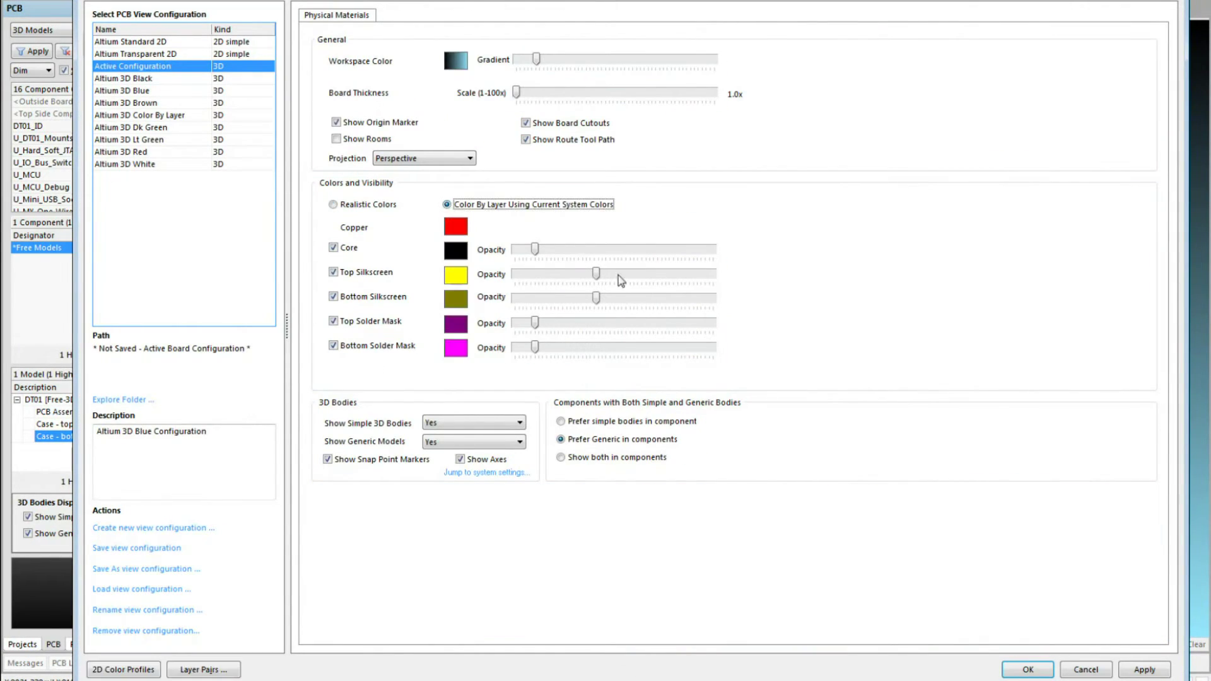
pyautogui.click(1026, 669)
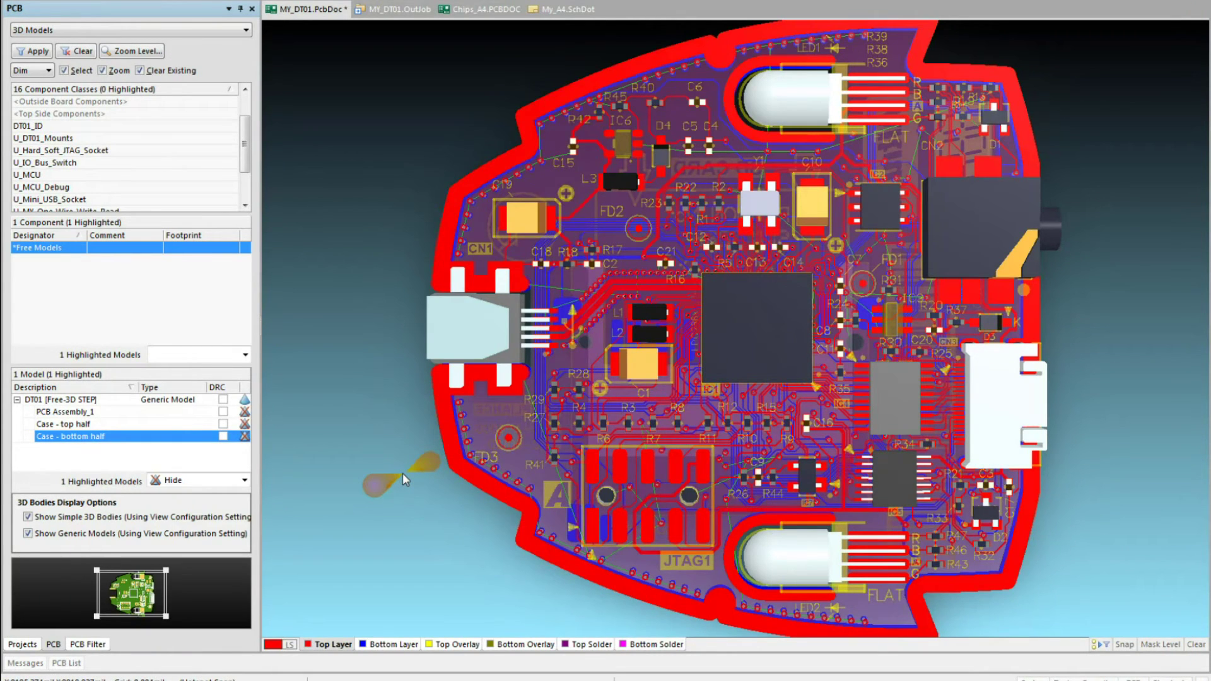
# - Increase the board thickness scale in the 3D view configuration and inspect the vias between the top and bottom layers from an angle
pyautogui.press('l')
pyautogui.moveTo(517, 93); pyautogui.dragTo(660, 93)
pyautogui.click(1008, 672)
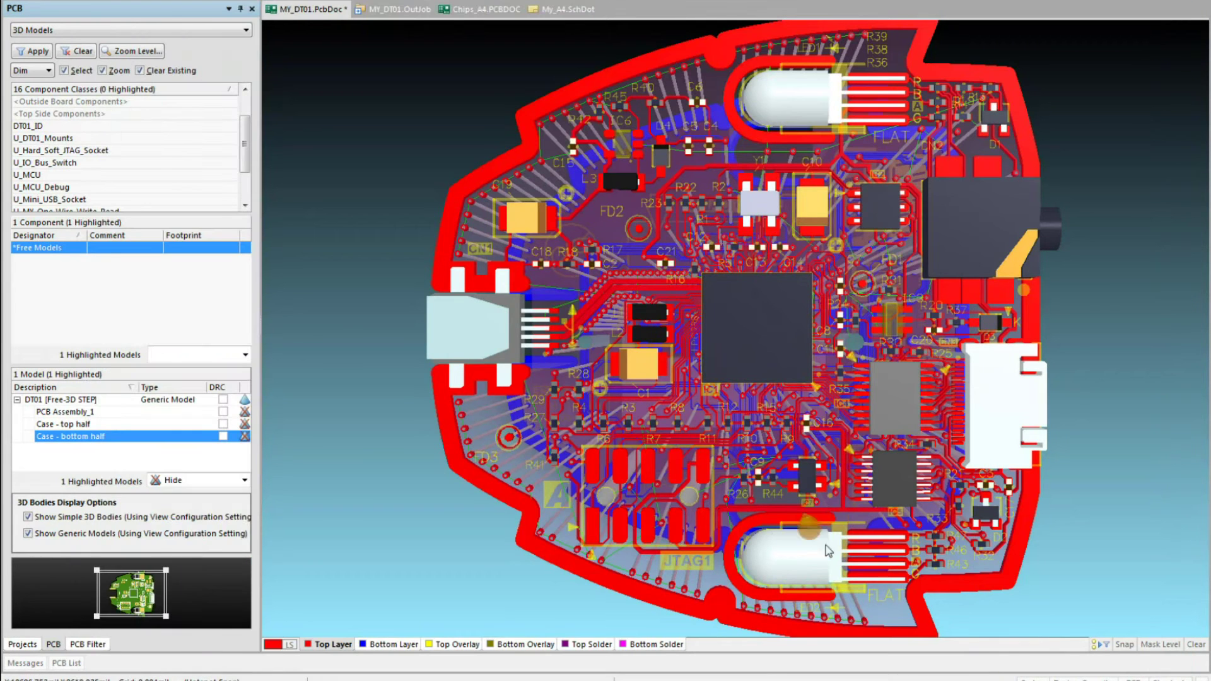
pyautogui.keyDown('shift'); pyautogui.moveTo(853, 569); pyautogui.dragTo(802, 401, button='right'); pyautogui.keyUp('shift')
pyautogui.press('shift')
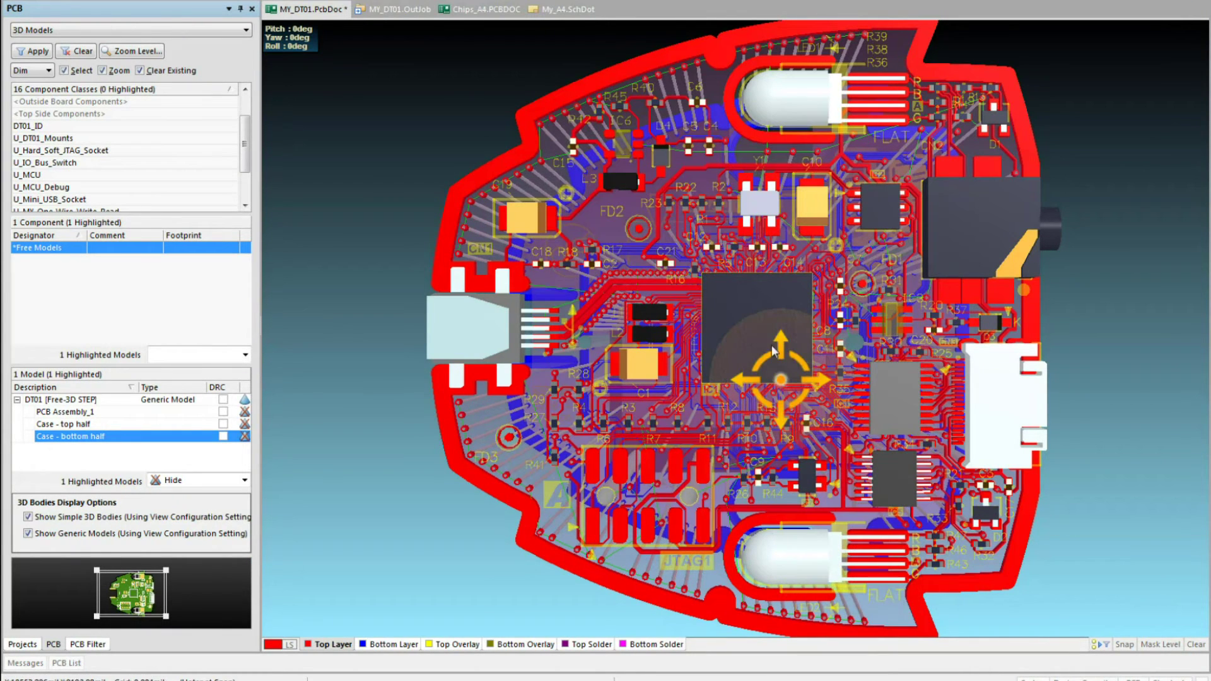
pyautogui.keyDown('shift'); pyautogui.moveTo(921, 439); pyautogui.dragTo(785, 368, button='right'); pyautogui.keyUp('shift')
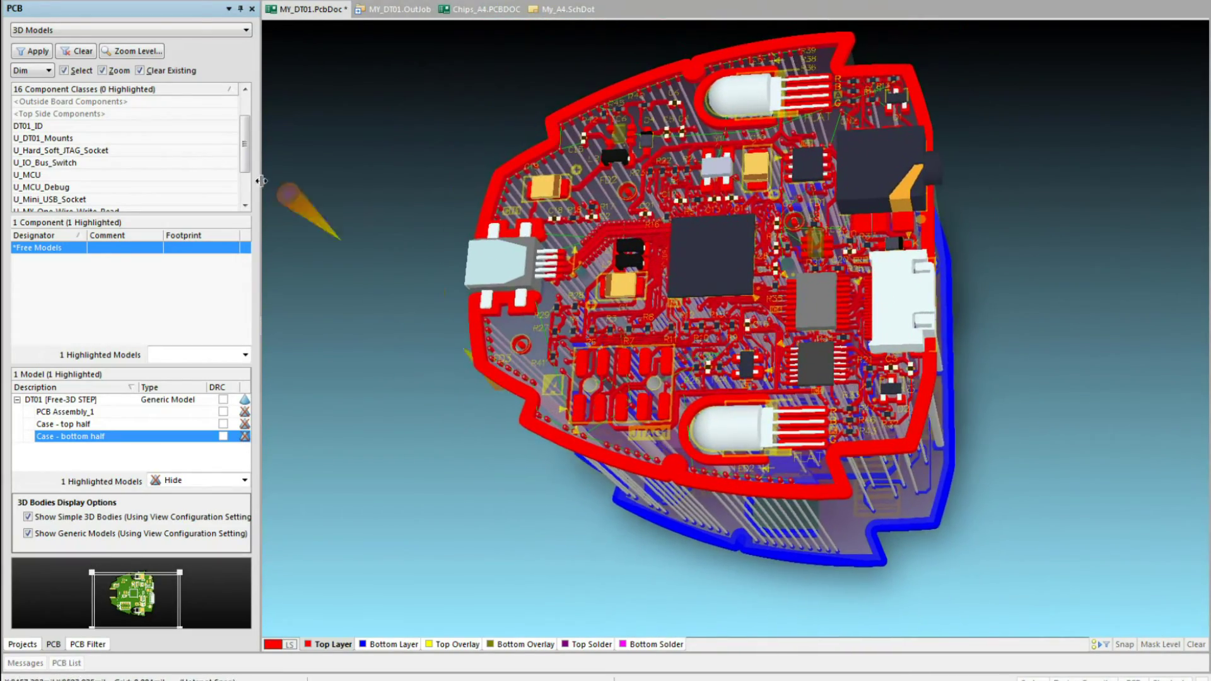
# - List the board's nets instead of its 3D models, and highlight the 5V0 net of the 12mil class
pyautogui.click(245, 30)
pyautogui.click(197, 43)
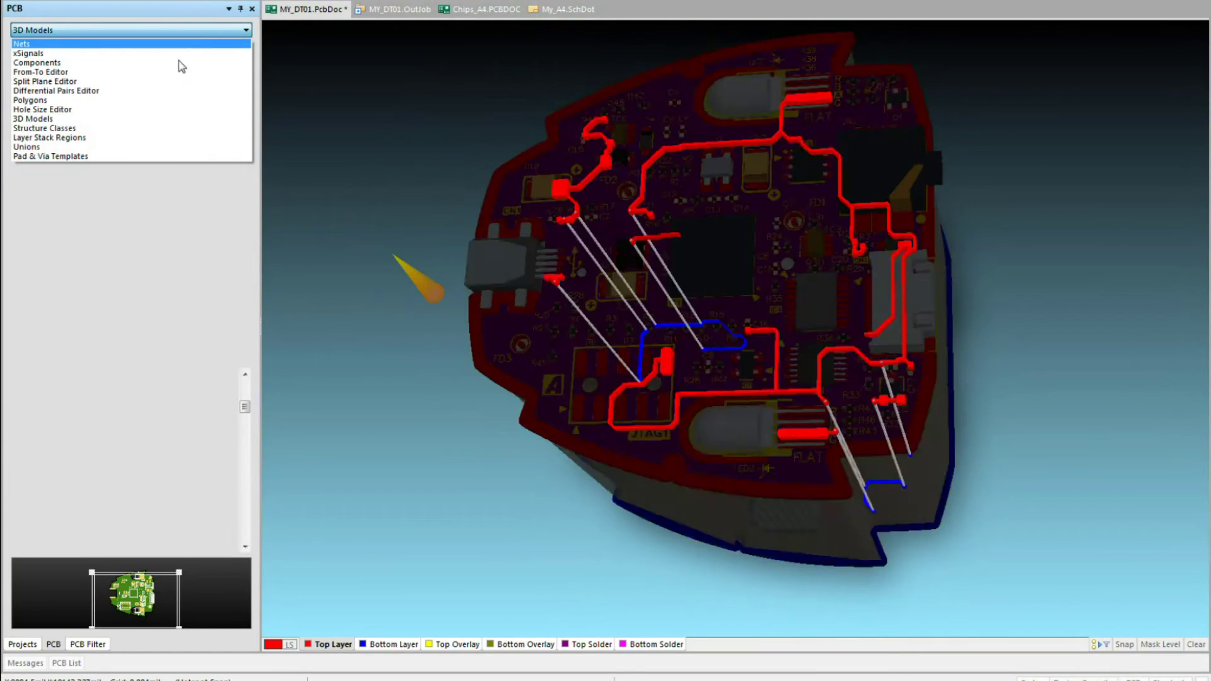
pyautogui.click(46, 250)
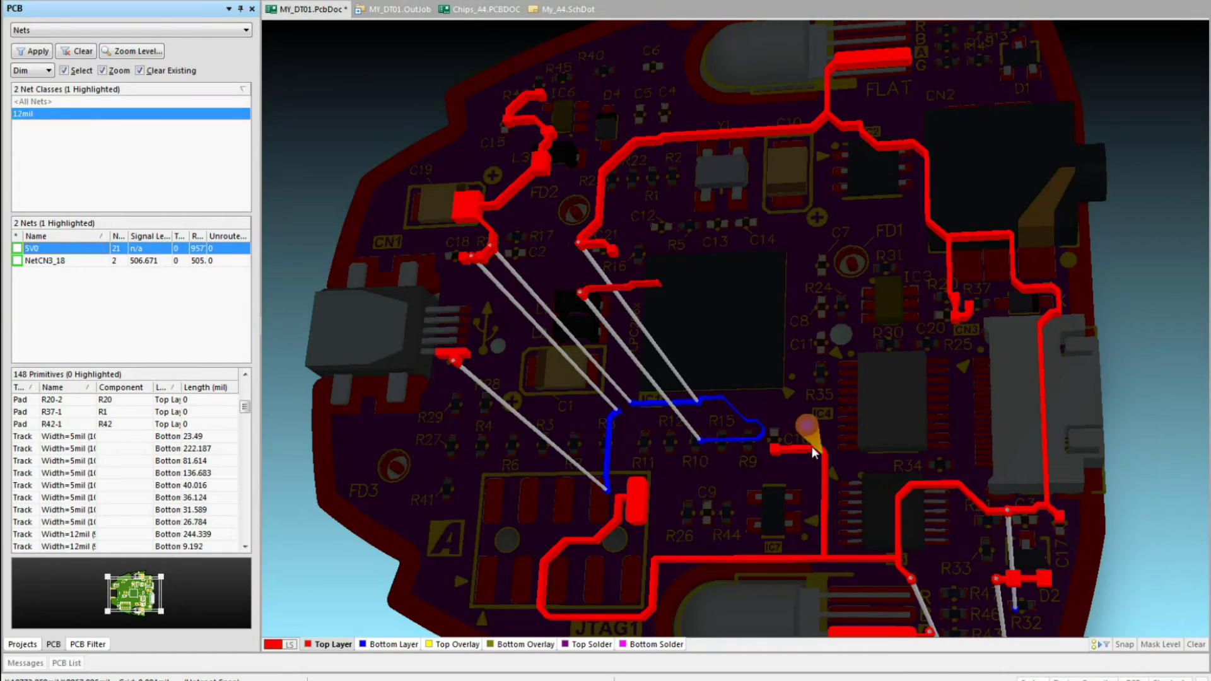
pyautogui.keyDown('ctrl'); pyautogui.scroll(-5, 779, 402); pyautogui.keyUp('ctrl')
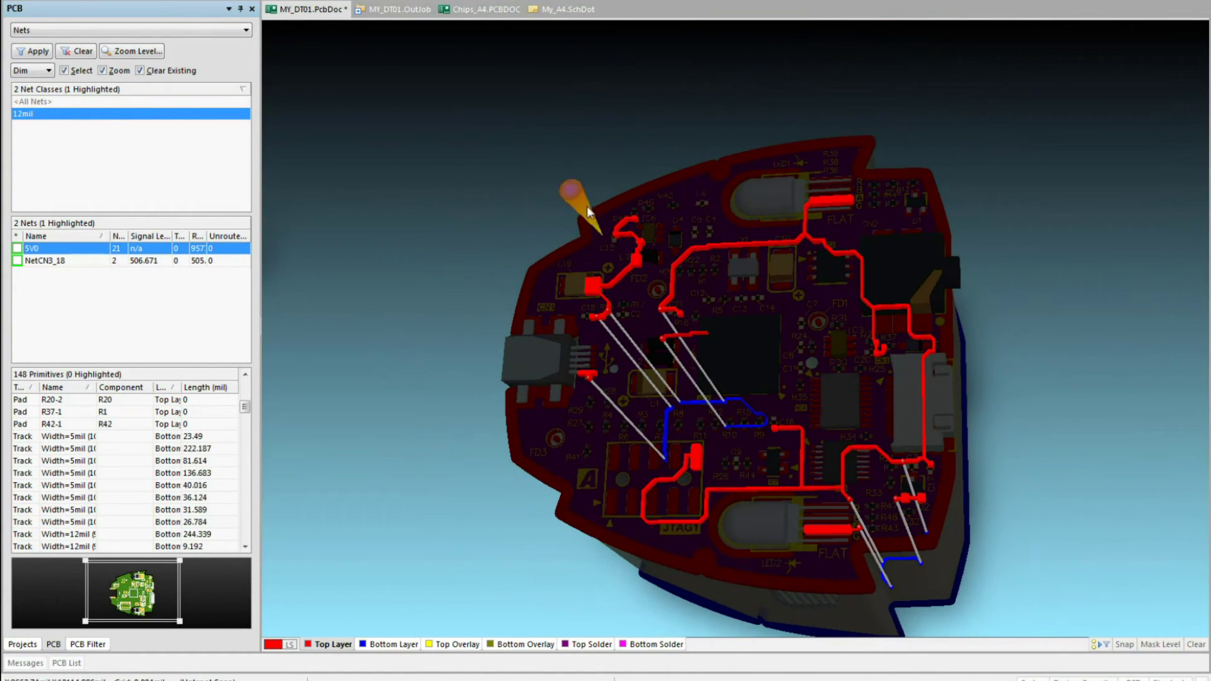
# - Display the board in 2D and check the track transparency settings across all layers in the view configuration
pyautogui.hotkey('shift', 'z')
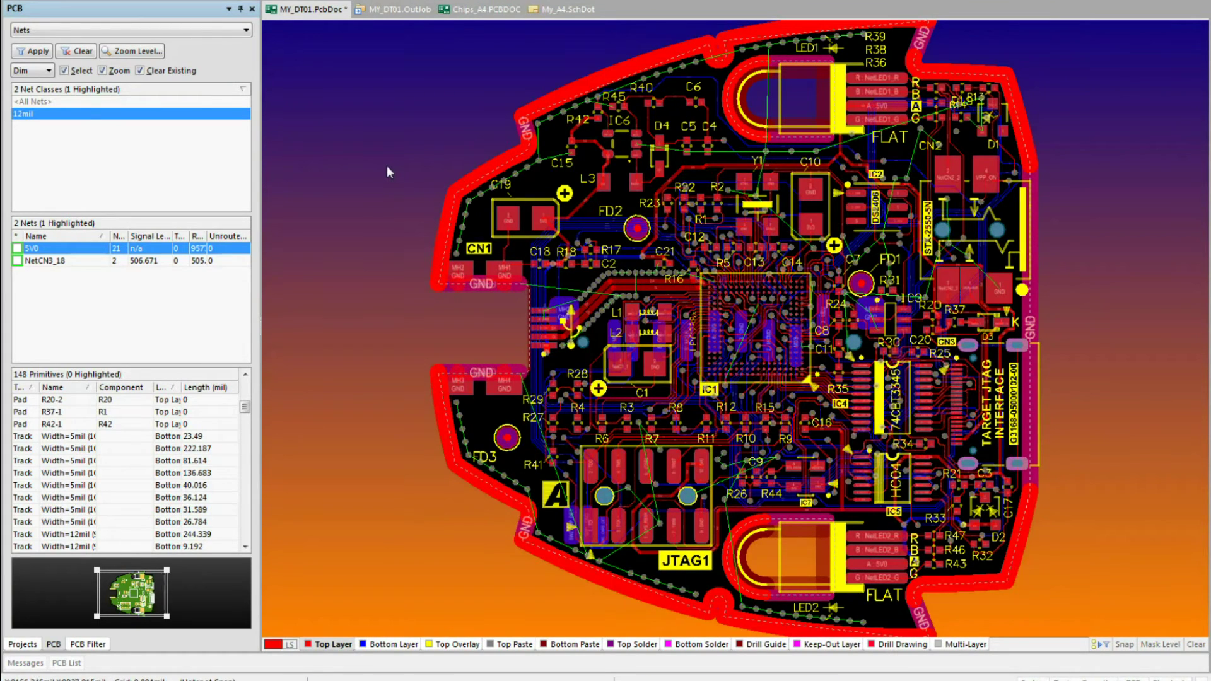
pyautogui.press('l')
pyautogui.click(549, 17)
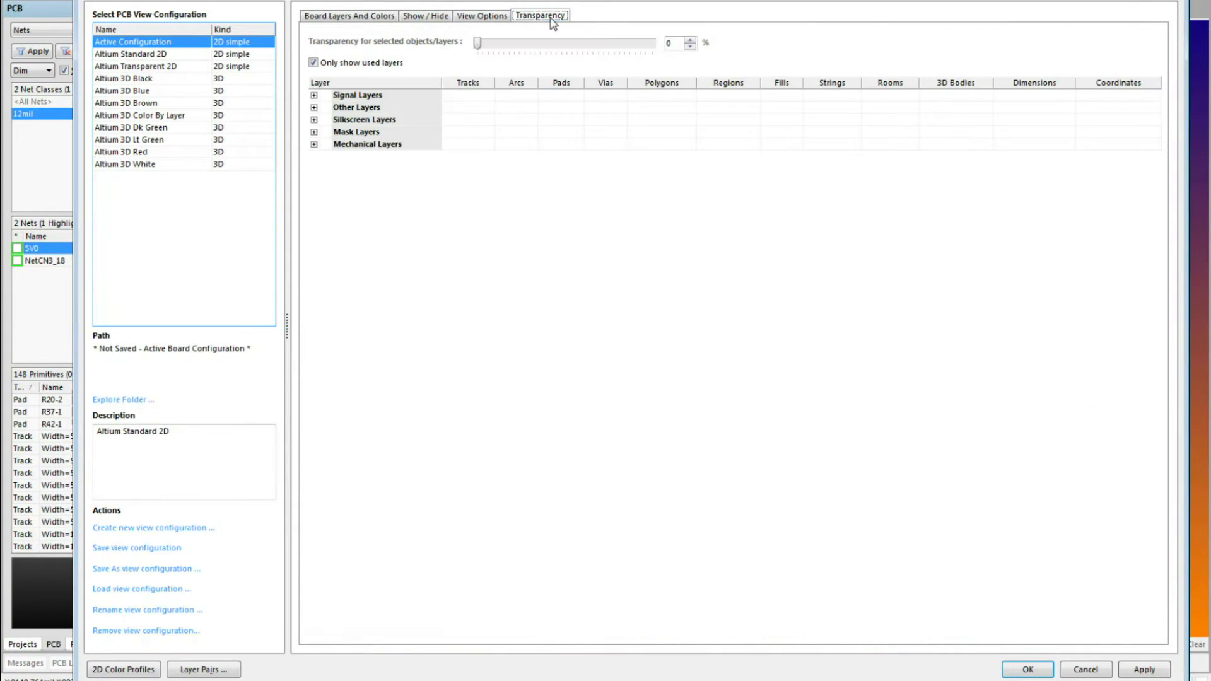
pyautogui.click(474, 83)
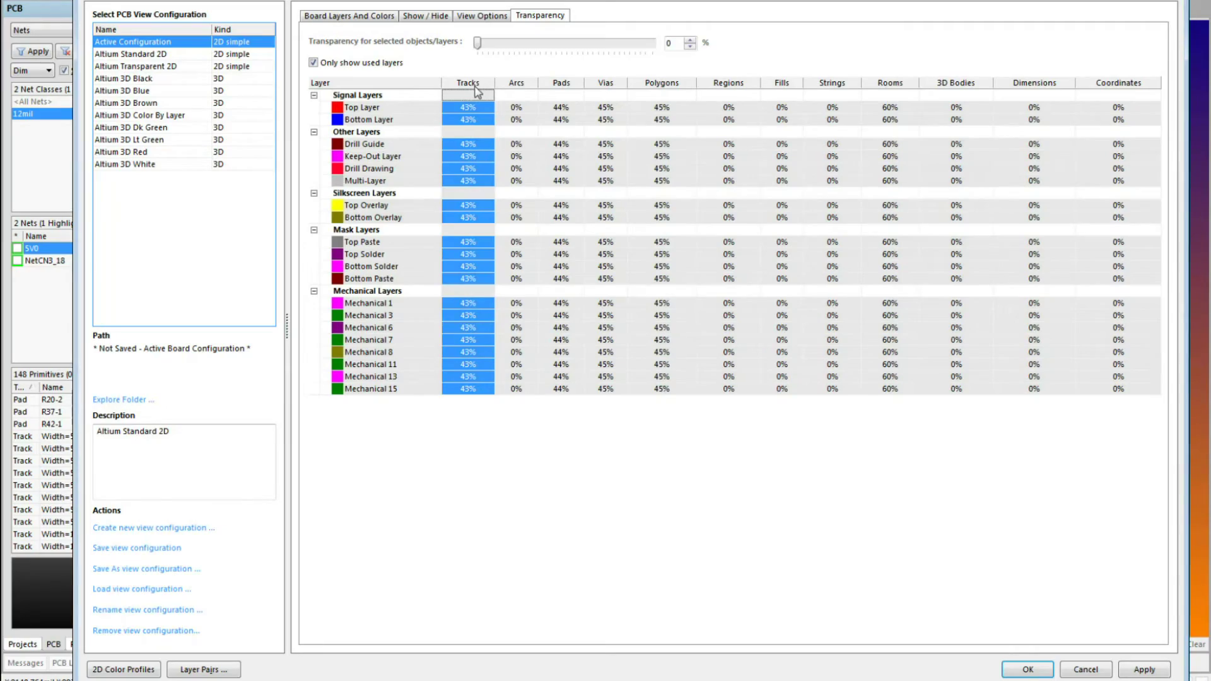
pyautogui.click(1024, 669)
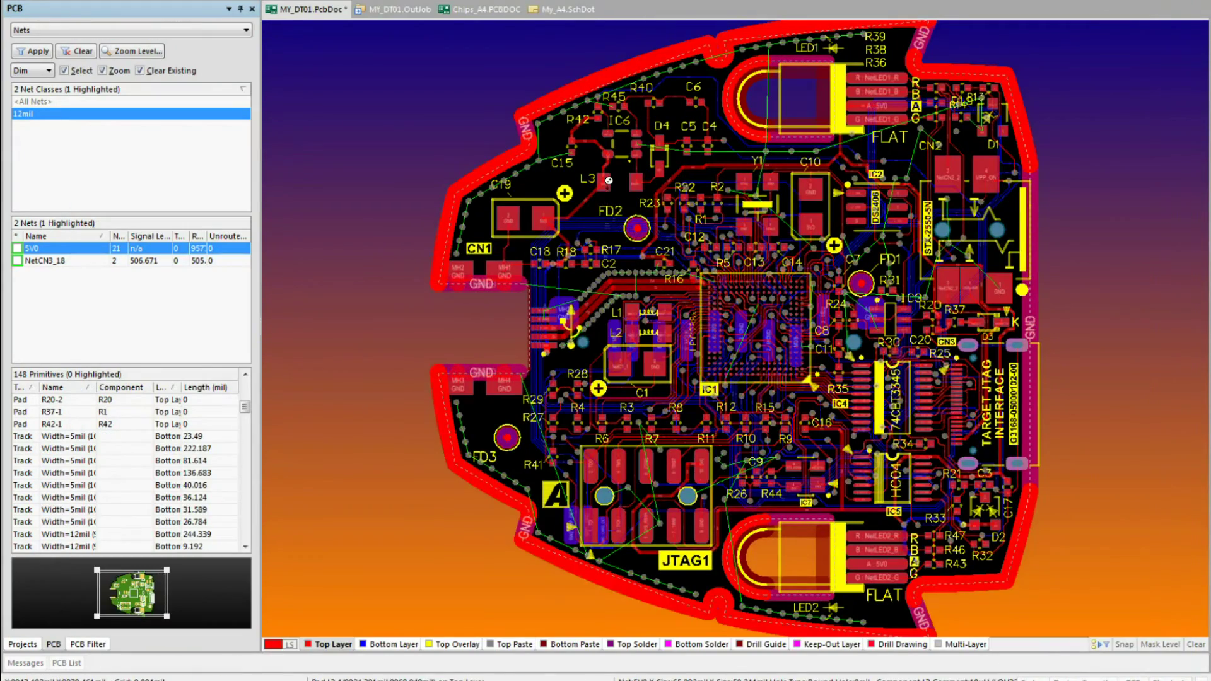
# - Examine the transparent 5V0 tracks and pads around L3, IC6 and C19 up close, and return to the whole board
pyautogui.keyDown('ctrl'); pyautogui.scroll(2, 609, 181); pyautogui.keyUp('ctrl')
pyautogui.moveTo(608, 180); pyautogui.dragTo(615, 174, button='middle')
pyautogui.moveTo(628, 179); pyautogui.dragTo(610, 274, button='right')
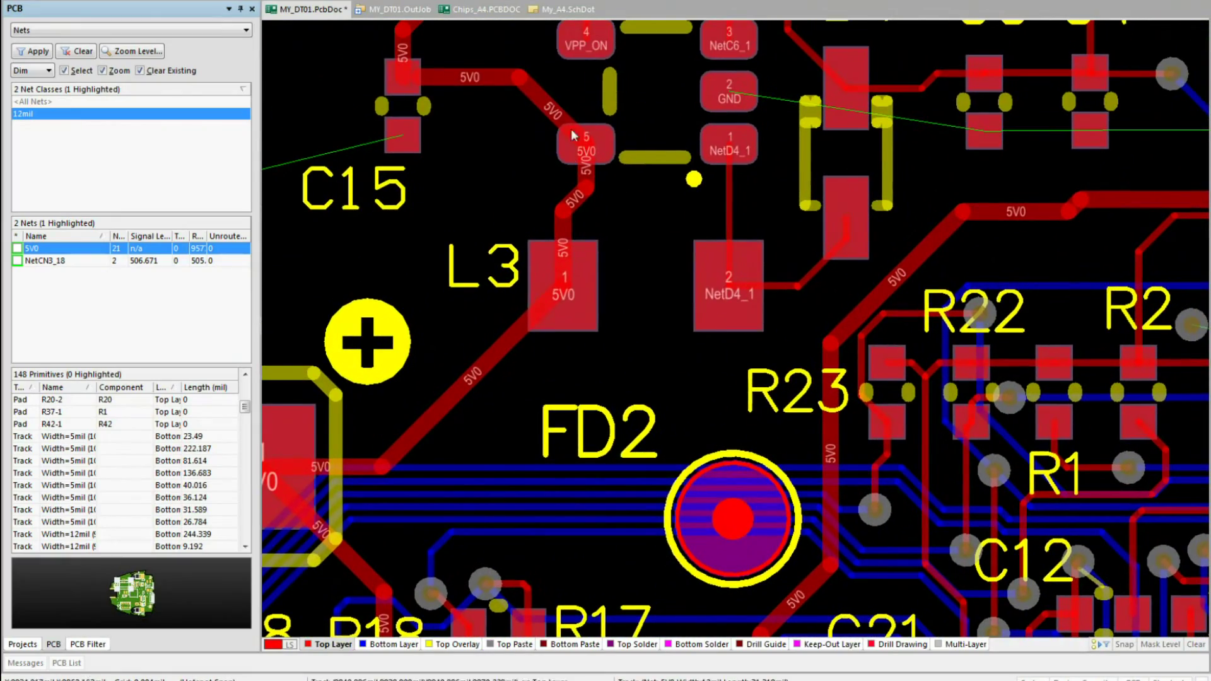
pyautogui.keyDown('ctrl'); pyautogui.scroll(-4, 670, 256); pyautogui.keyUp('ctrl')
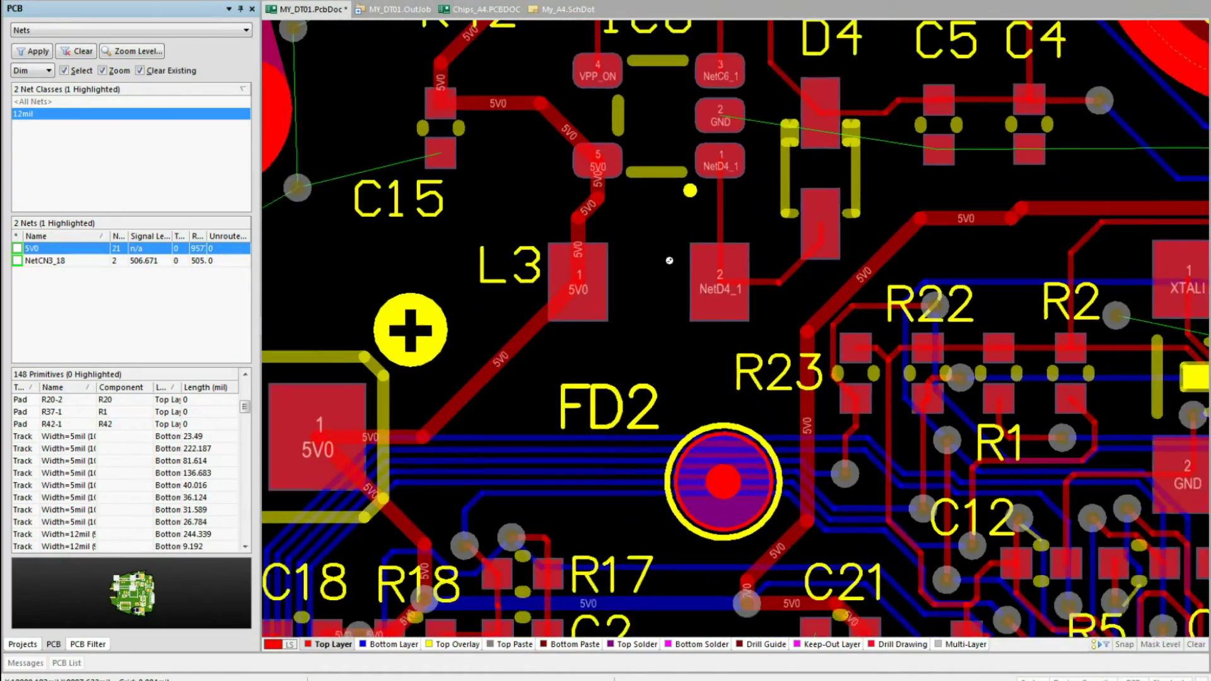
pyautogui.keyDown('ctrl'); pyautogui.scroll(-1, 669, 260); pyautogui.keyUp('ctrl')
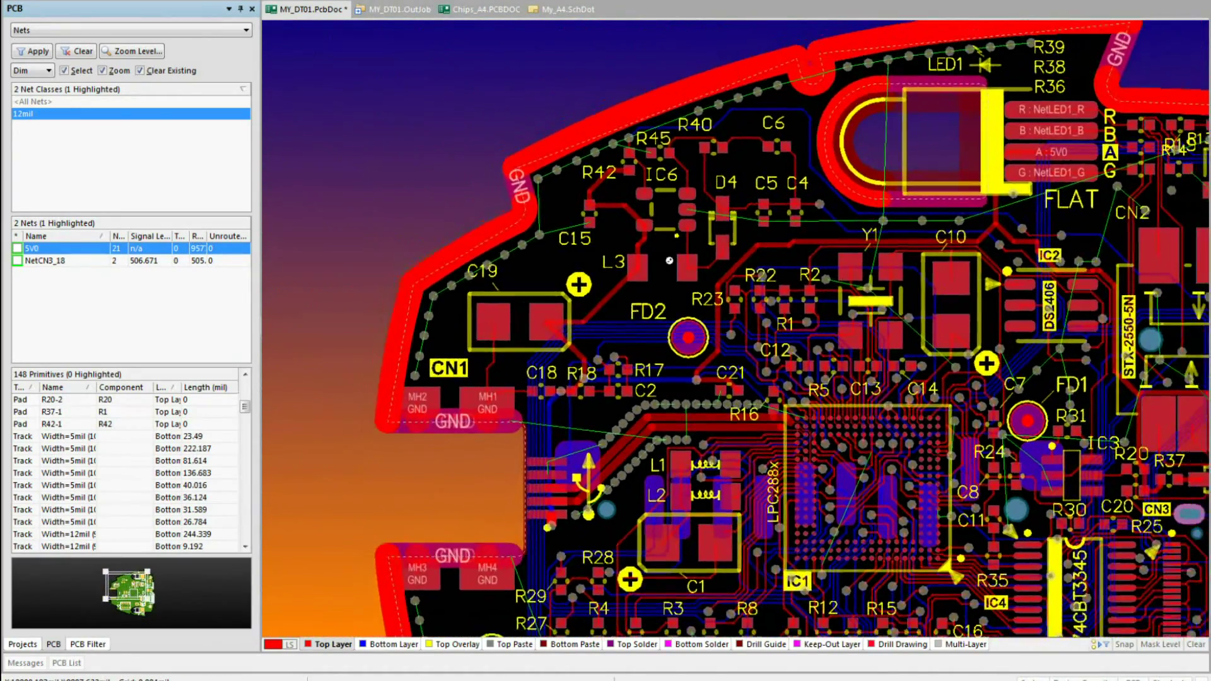
pyautogui.moveTo(655, 288); pyautogui.dragTo(587, 237, button='right')
pyautogui.keyDown('ctrl'); pyautogui.scroll(-1, 588, 236); pyautogui.keyUp('ctrl')
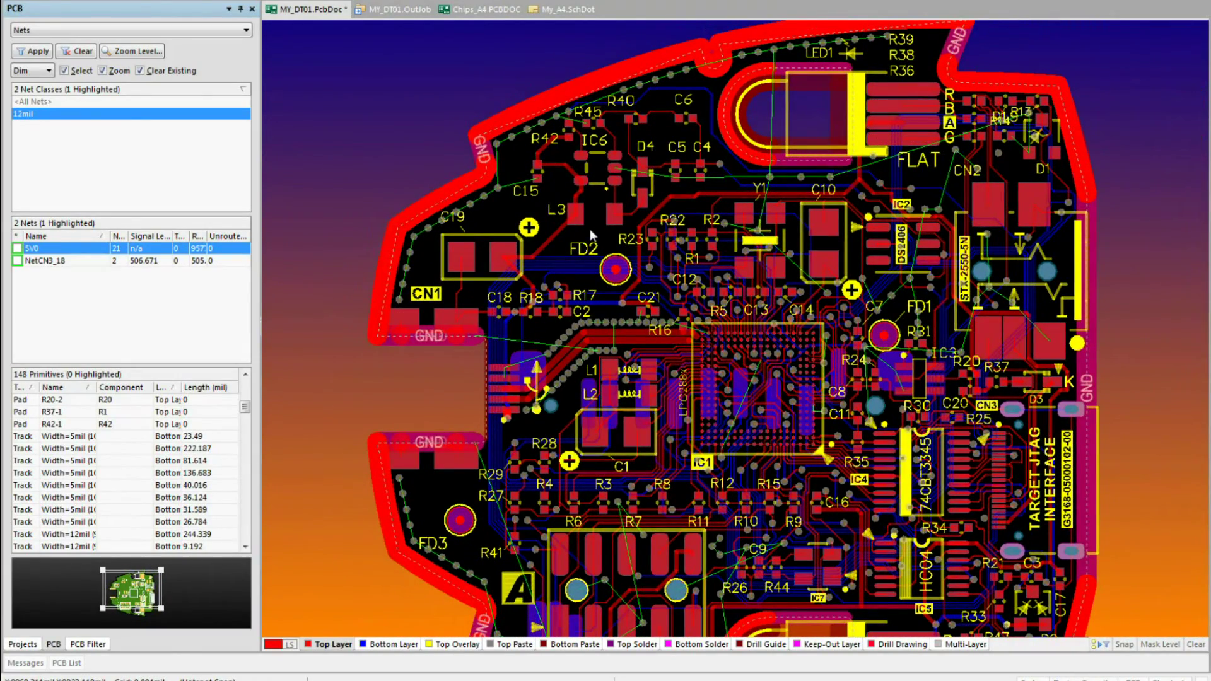
pyautogui.keyDown('ctrl'); pyautogui.scroll(-1, 591, 235); pyautogui.keyUp('ctrl')
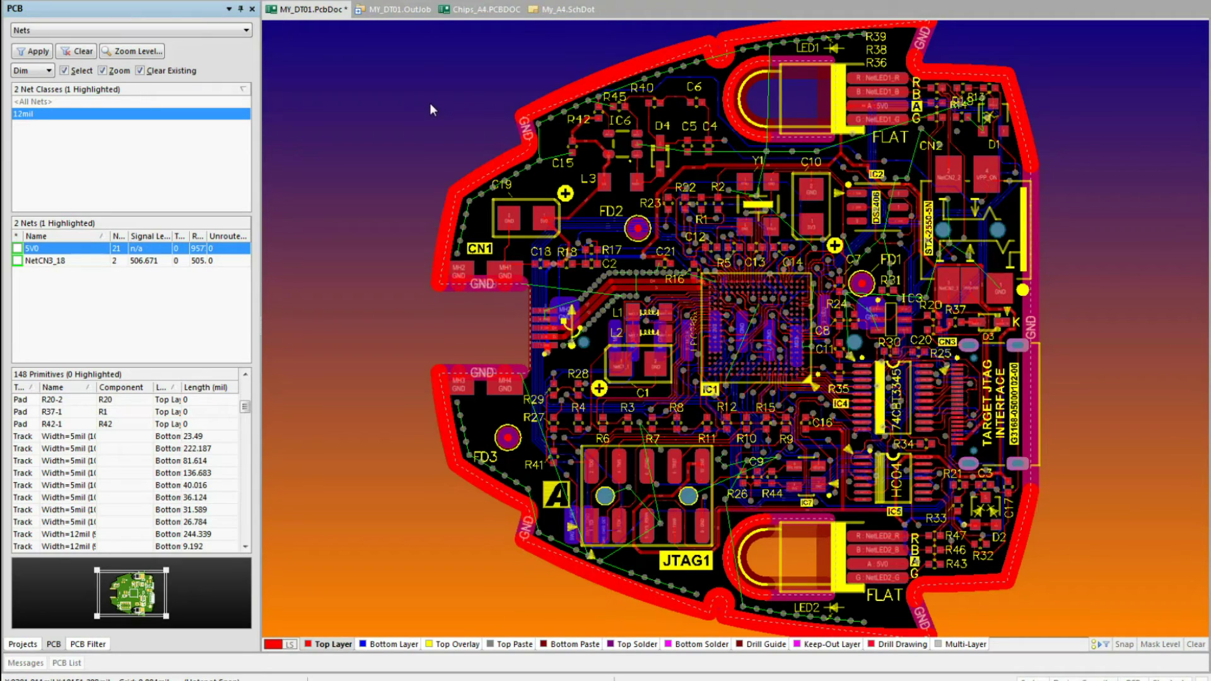
# - Review the PCB Editor's Interactive Routing preferences, including conflict resolution, dragging and width source options
pyautogui.click(248, 1)
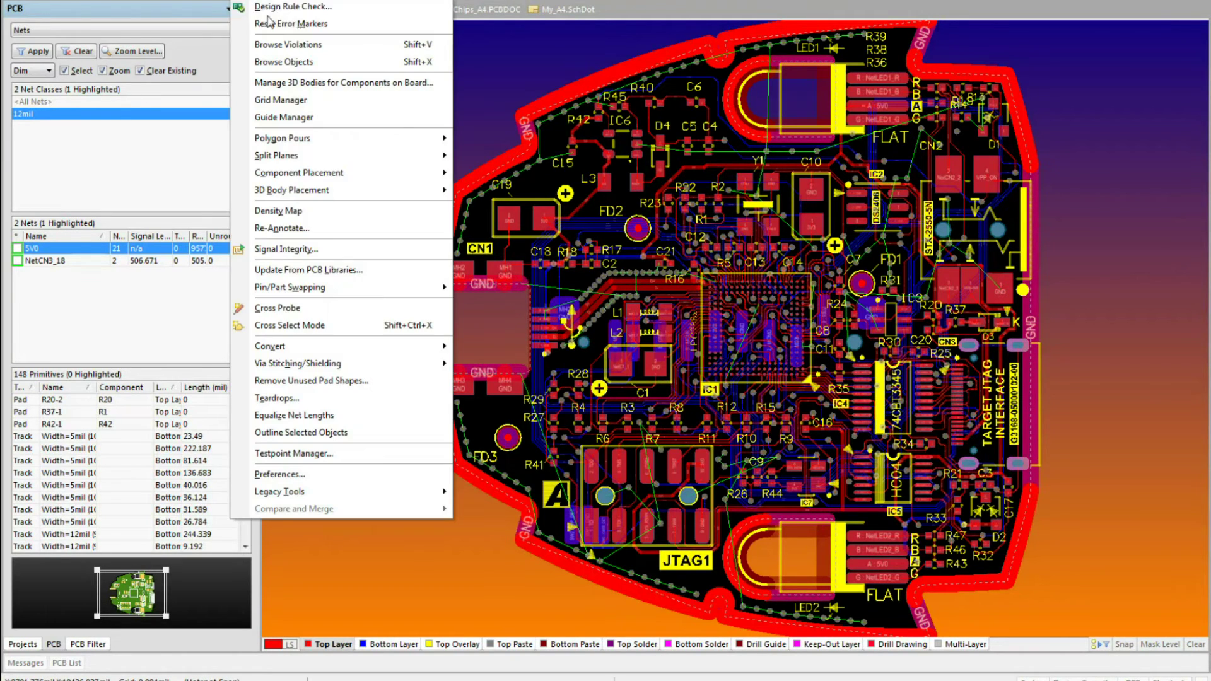
pyautogui.click(319, 475)
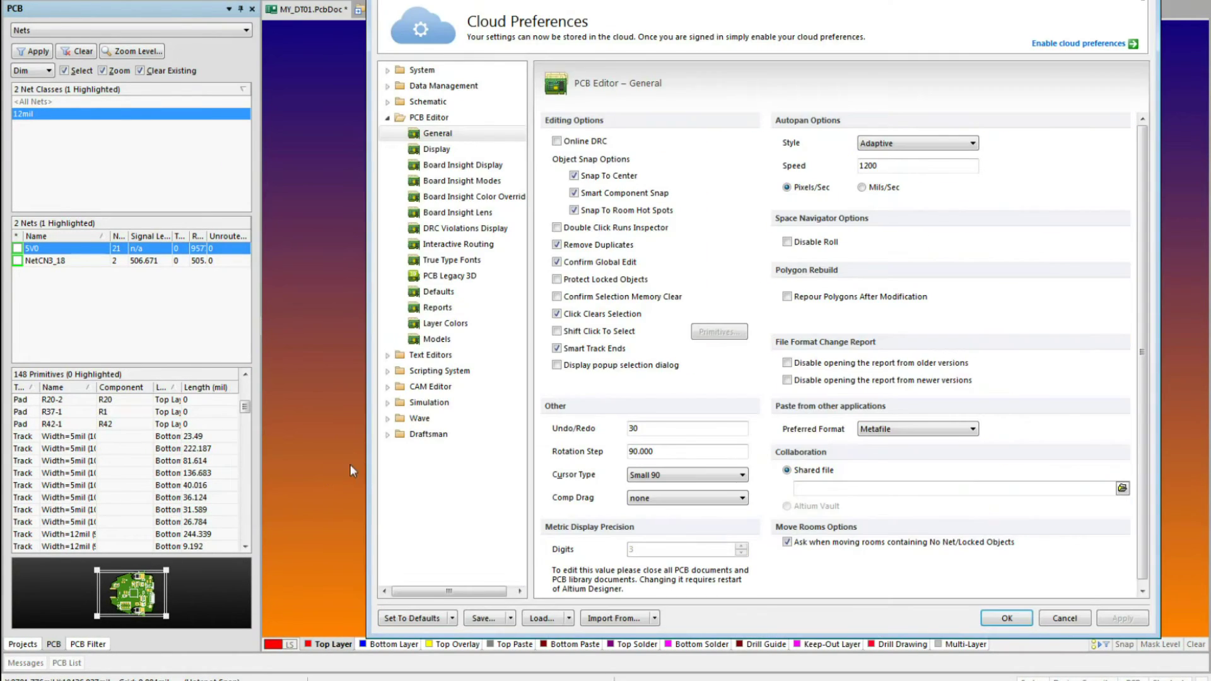
pyautogui.click(458, 246)
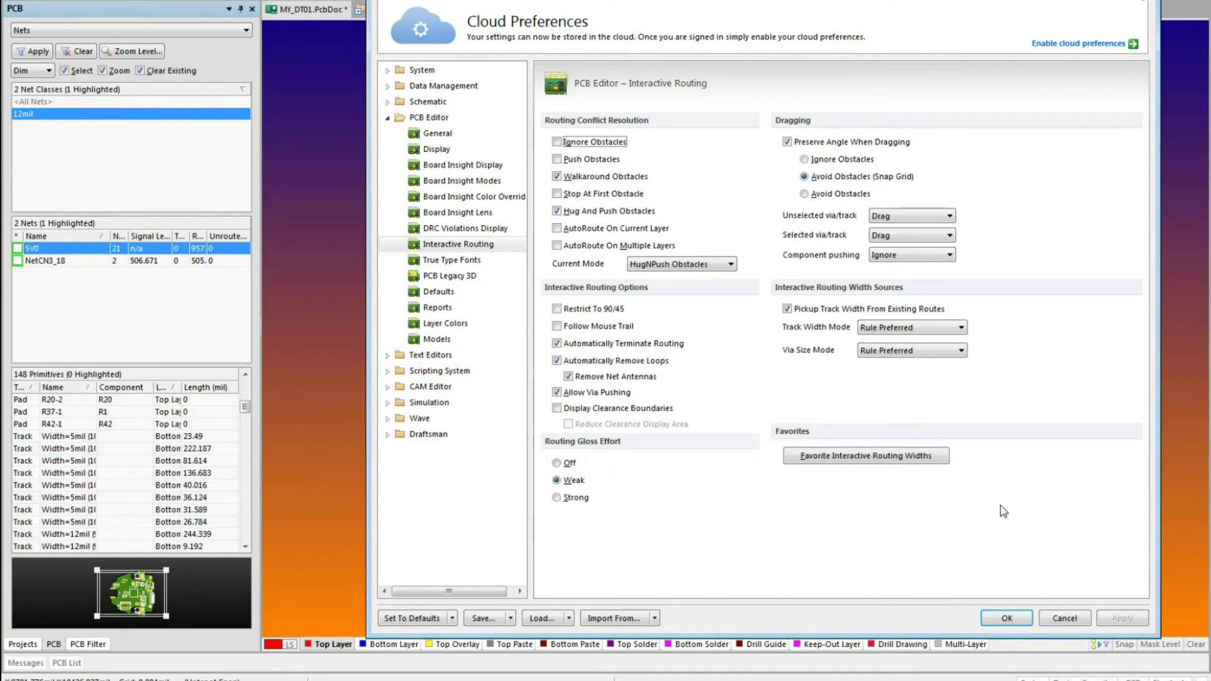
pyautogui.click(1007, 619)
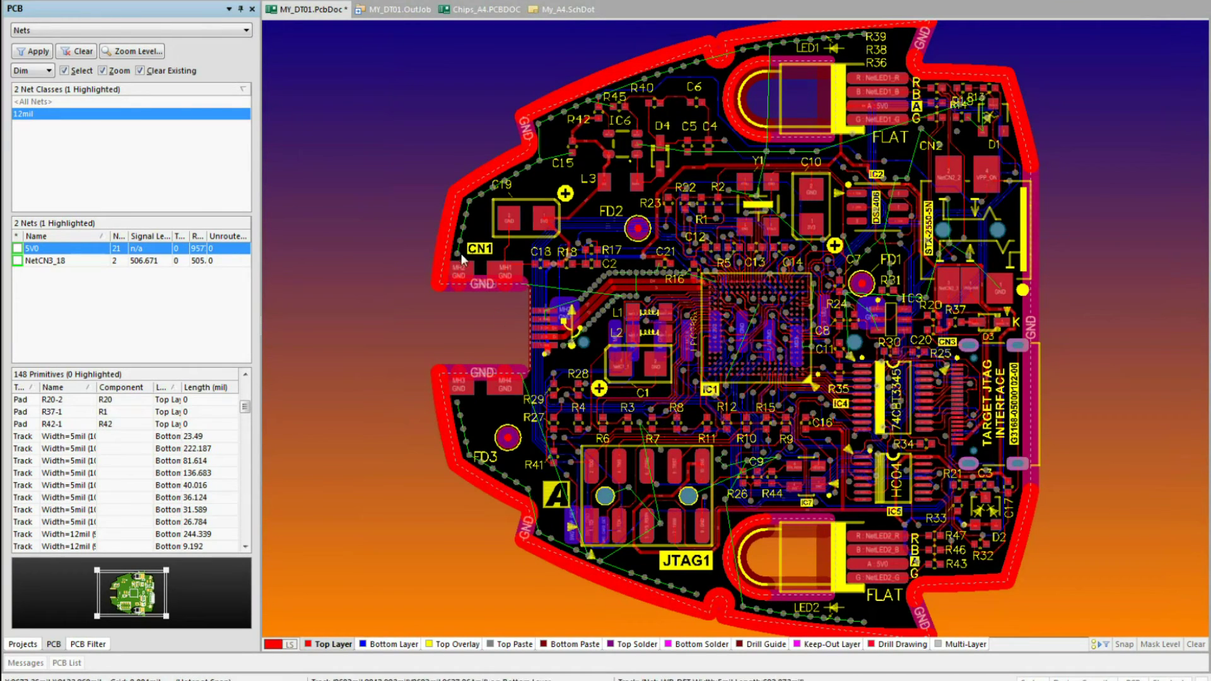
# - Open the MY_DT01.OutJob file and check its Gerber Files and NC Drill Files fabrication outputs
pyautogui.click(397, 11)
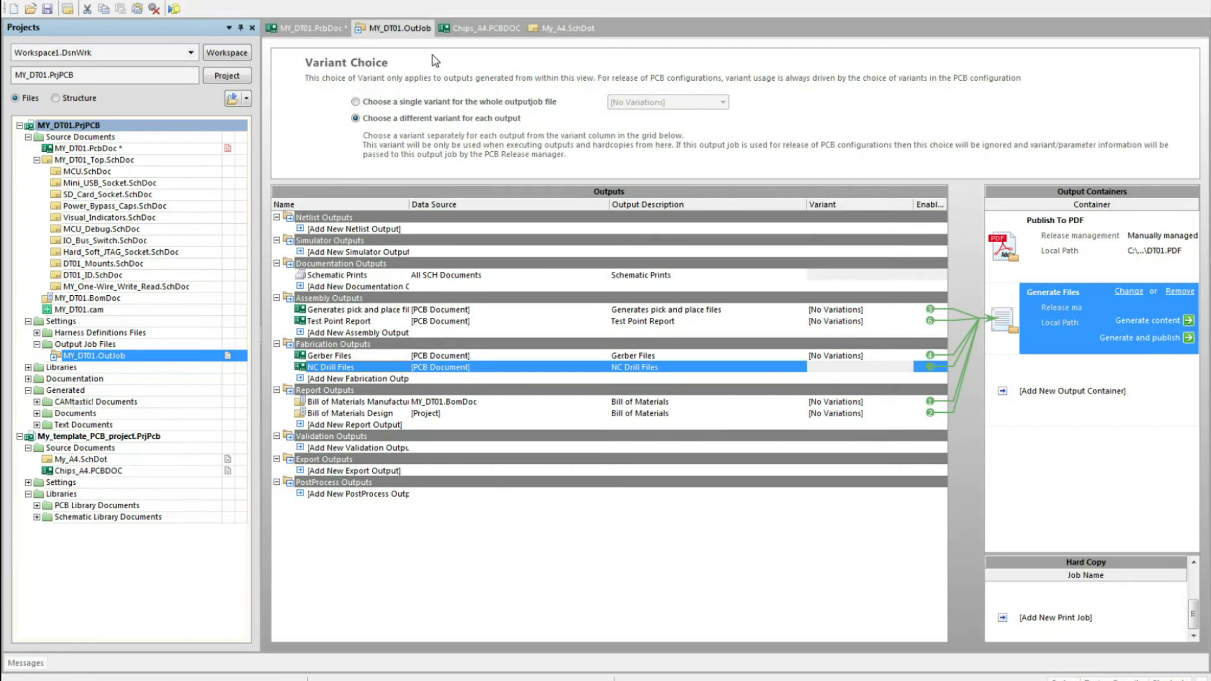
pyautogui.click(380, 358)
pyautogui.click(374, 367)
# - Open MY_DT01.cam from the project and view its layers and nets in the CAM editor
pyautogui.click(139, 311)
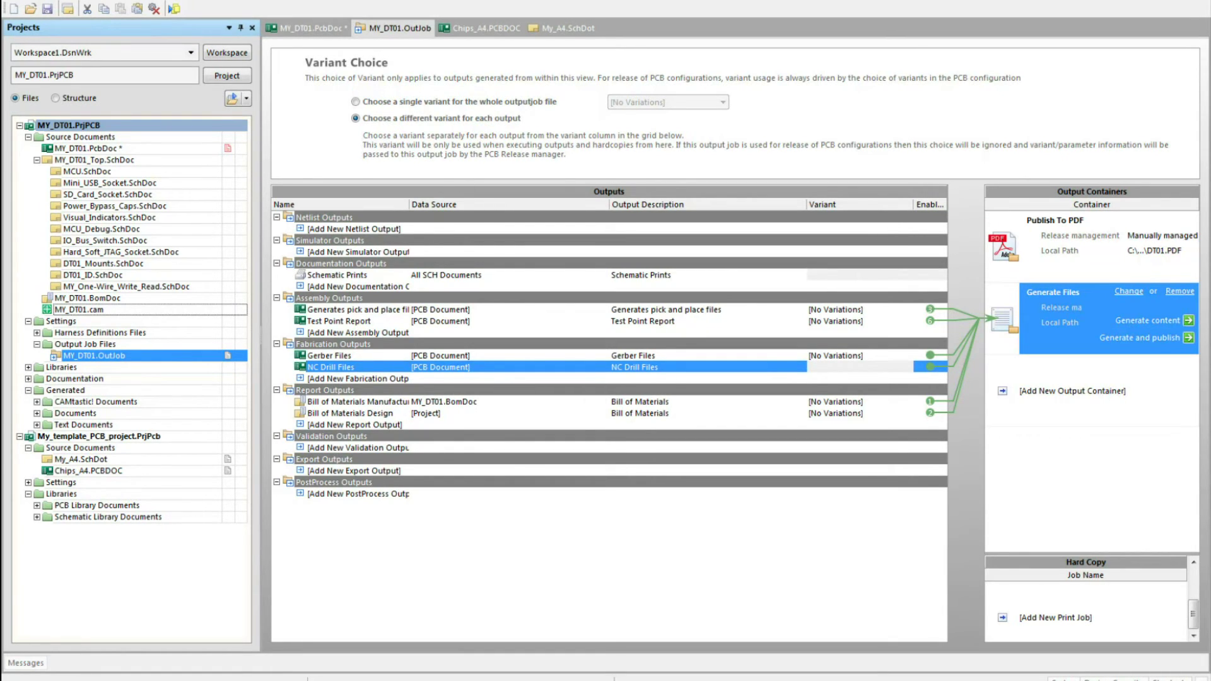
pyautogui.doubleClick(51, 310)
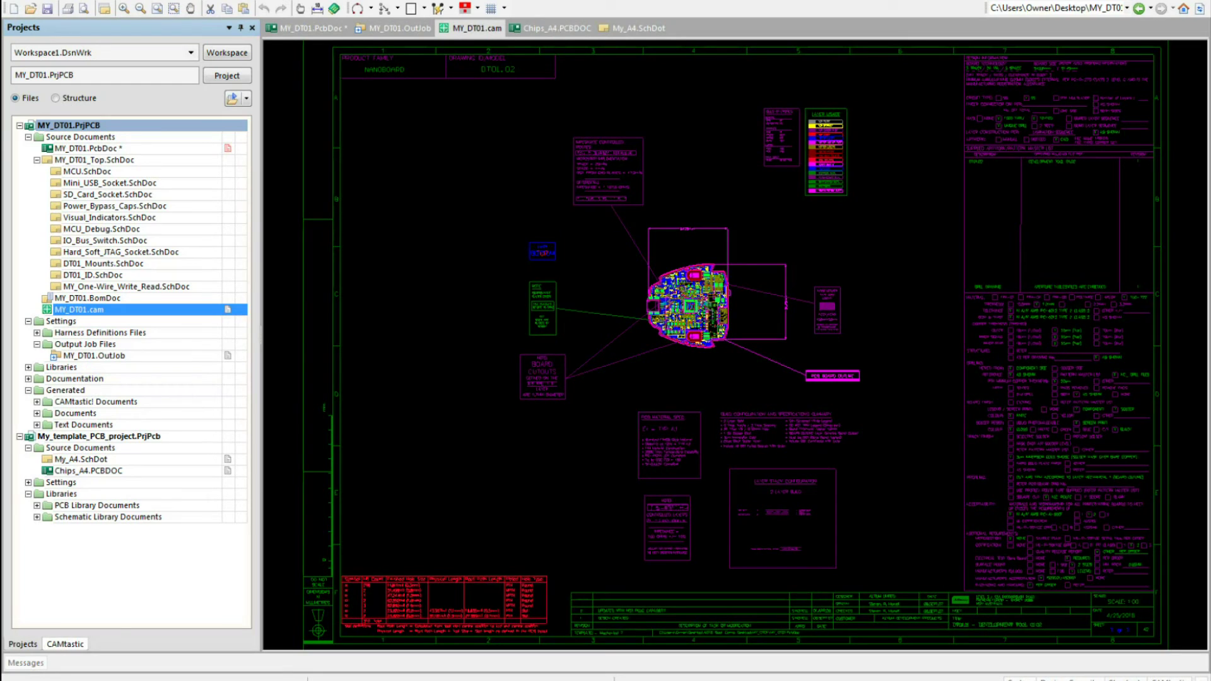
pyautogui.click(68, 645)
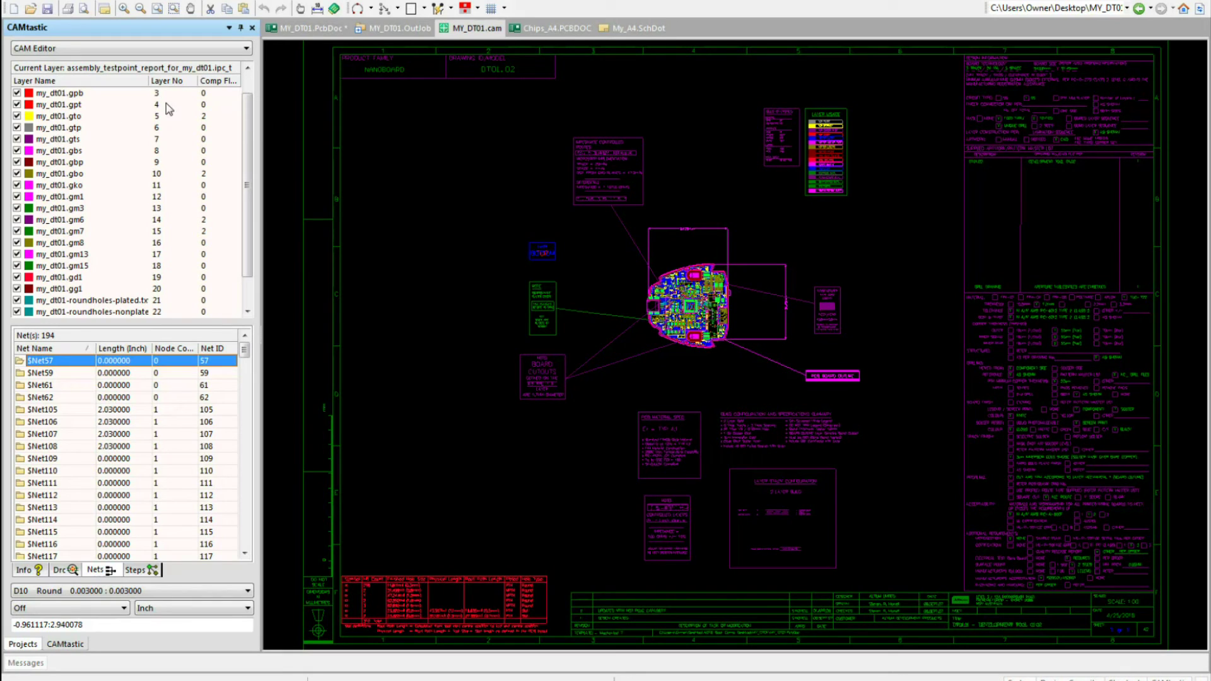
# - Review the mechanical layers M1 to M4 of the Chips_A4.PCBDOC template in its view configurations, and close the settings
pyautogui.click(571, 28)
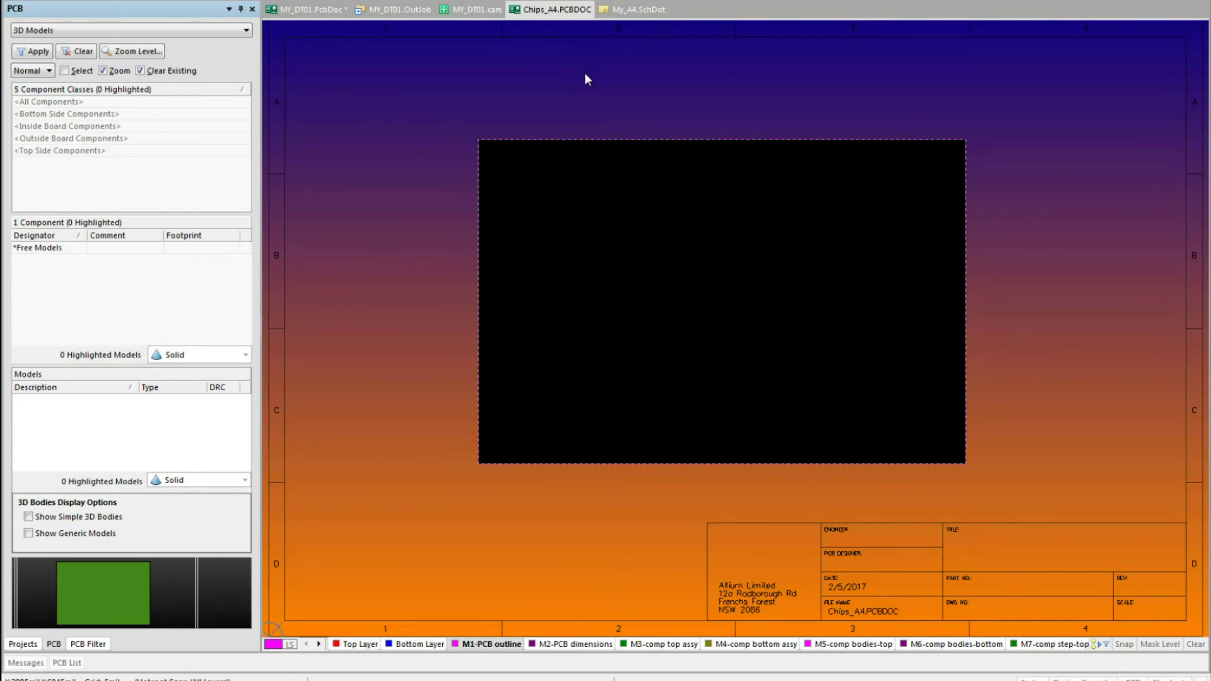
pyautogui.press('l')
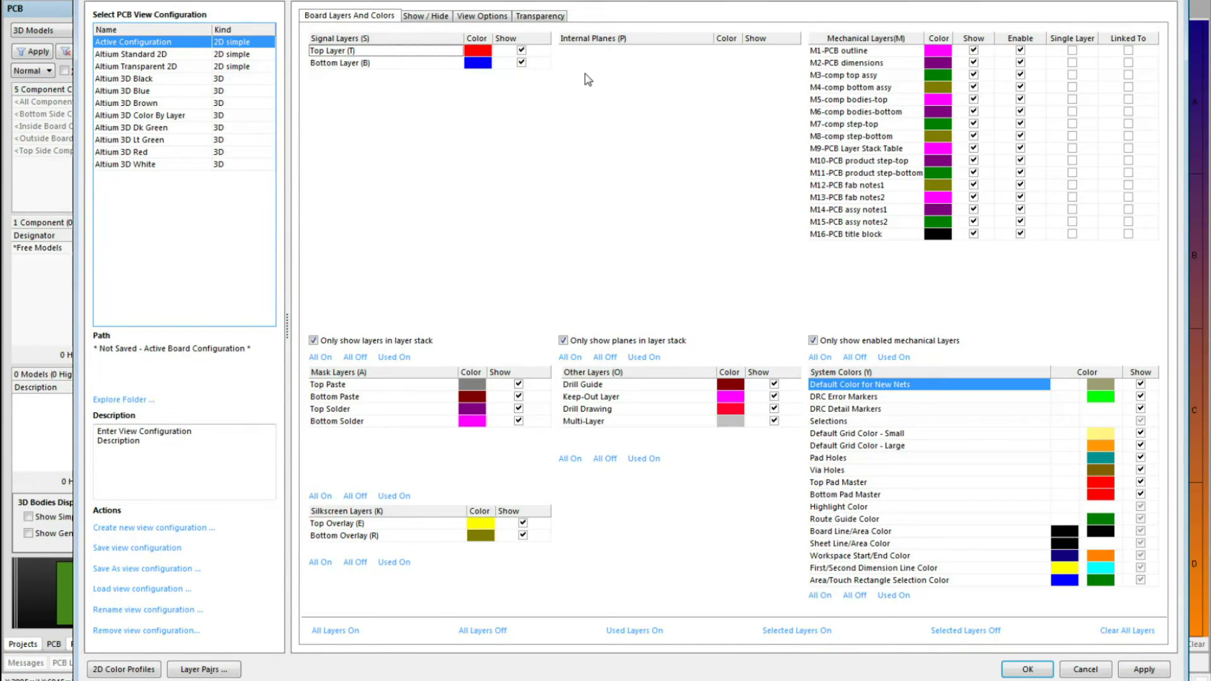
pyautogui.click(874, 53)
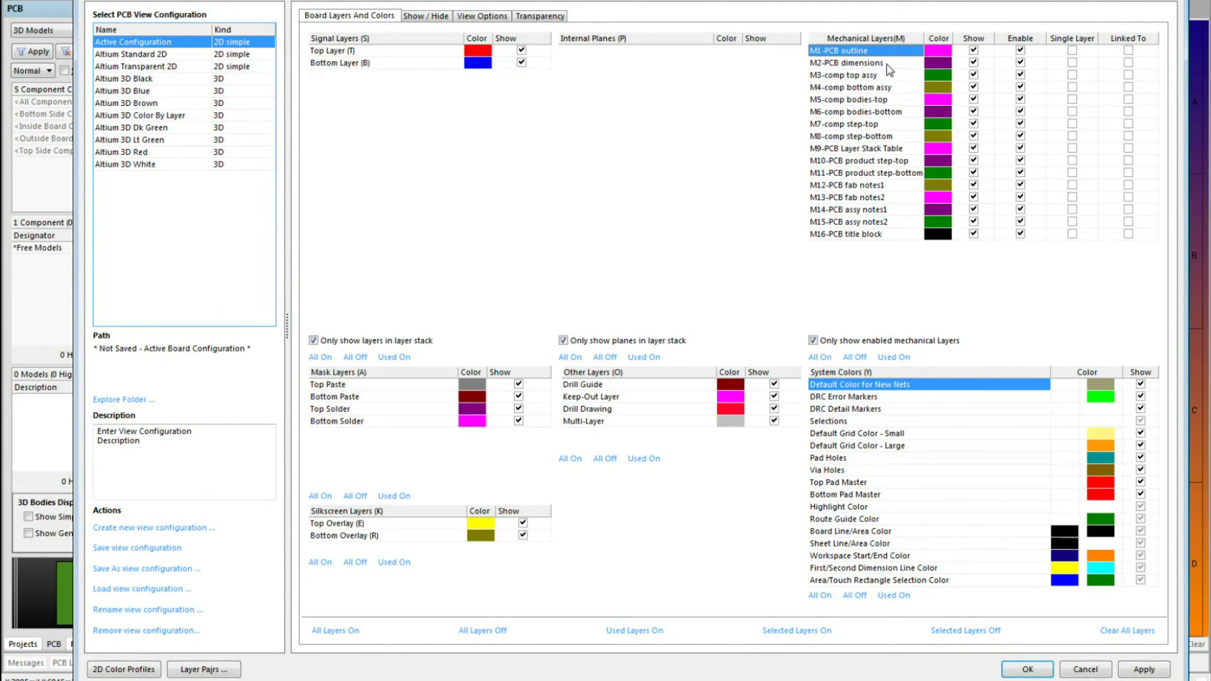
pyautogui.click(889, 64)
pyautogui.click(892, 75)
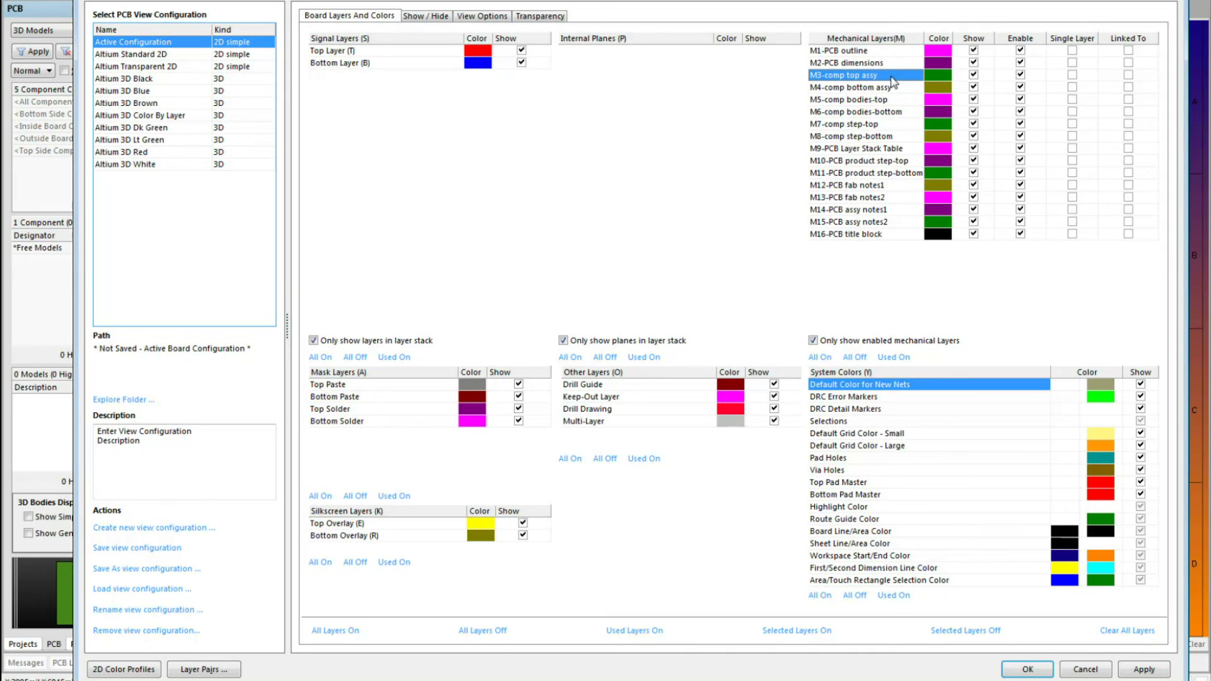
pyautogui.click(908, 90)
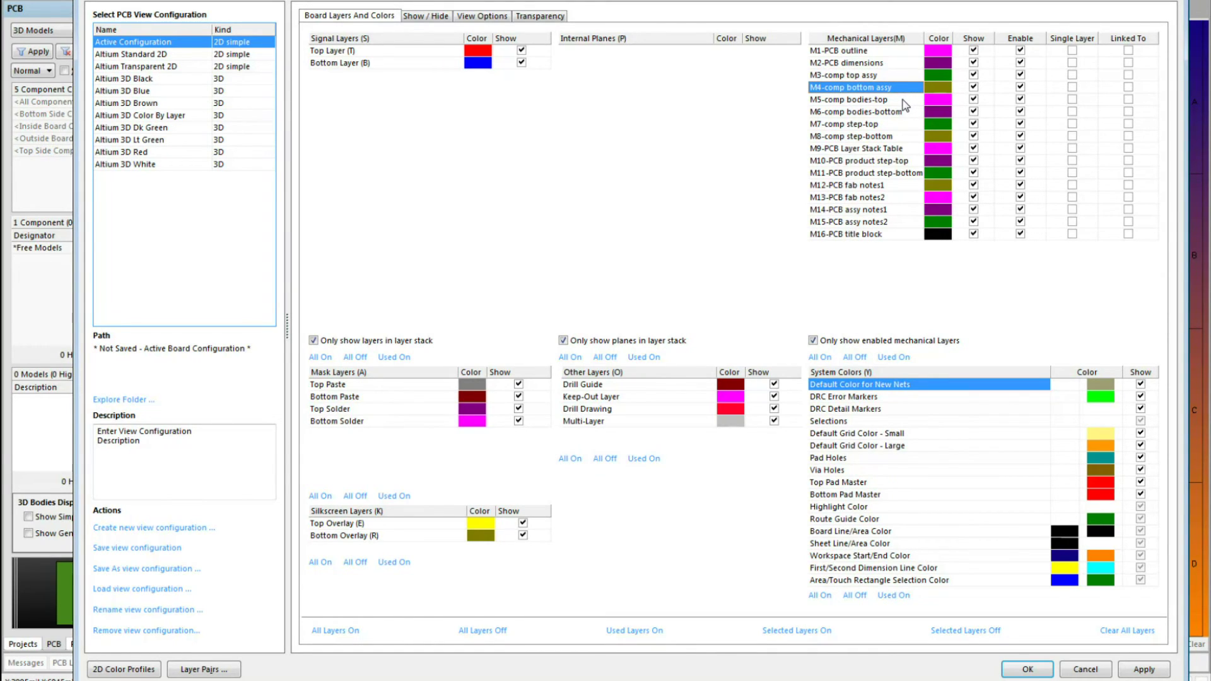
pyautogui.click(1171, 0)
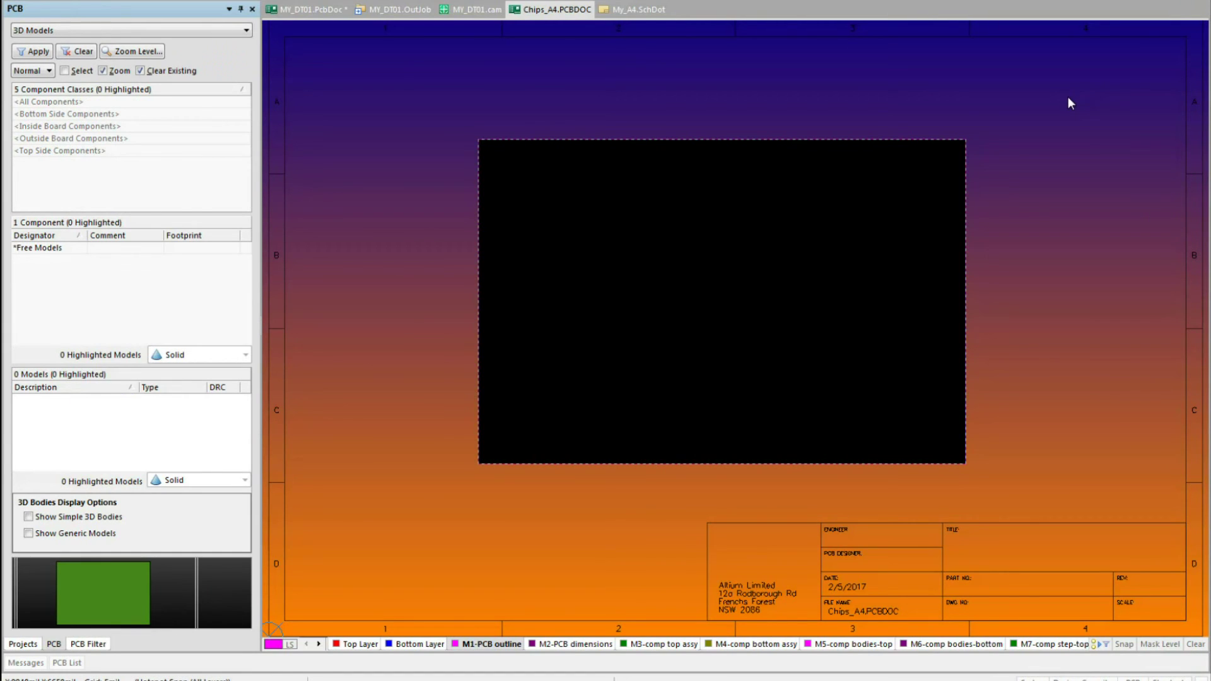
# - Open the My_A4.SchDot schematic template and examine its title block and logo up close
pyautogui.click(641, 10)
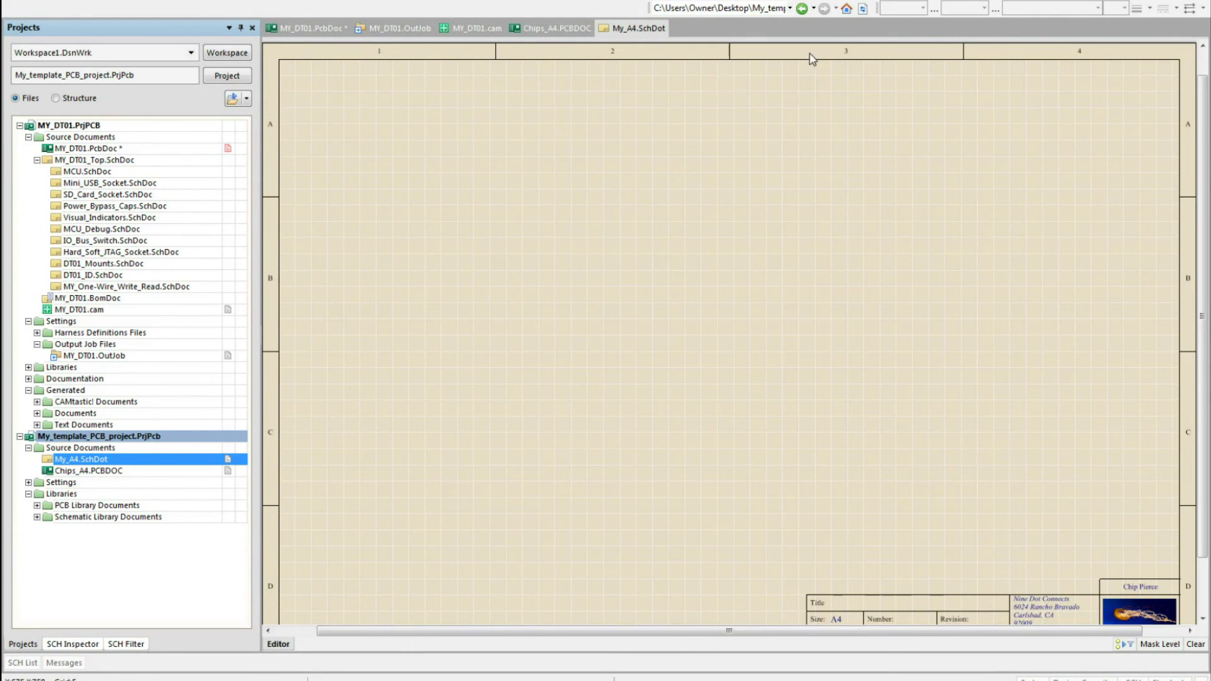
pyautogui.moveTo(791, 325); pyautogui.dragTo(715, 276, button='right')
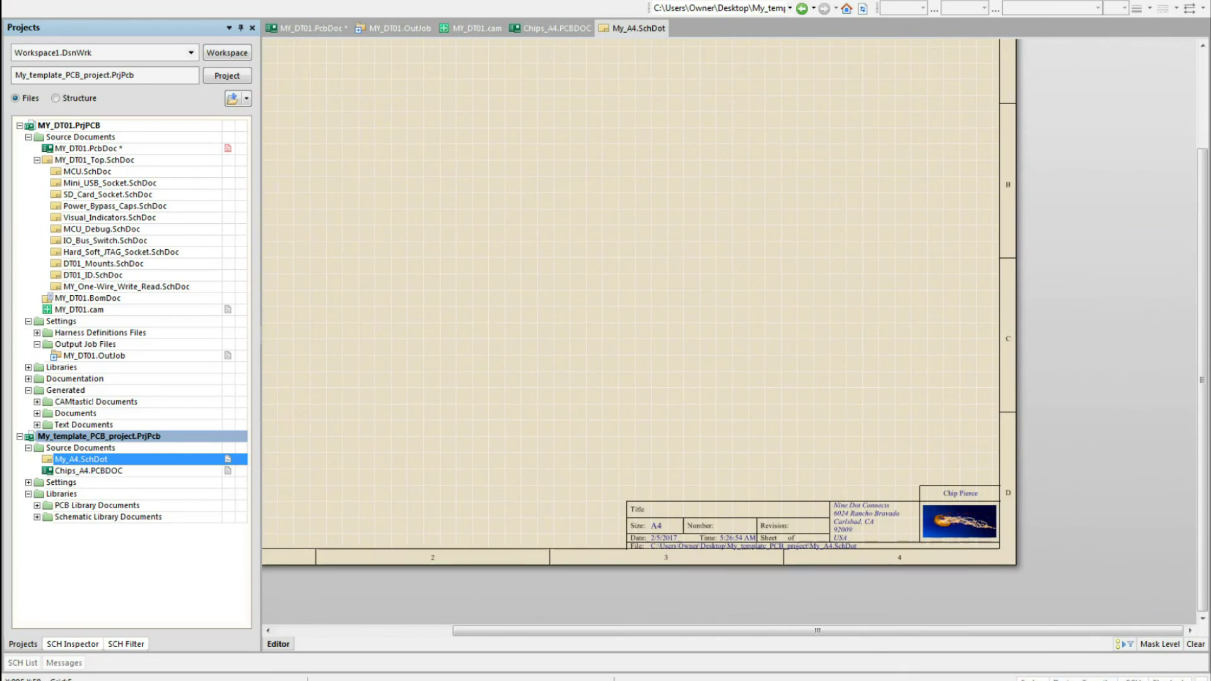
pyautogui.keyDown('ctrl'); pyautogui.scroll(4, 764, 435); pyautogui.keyUp('ctrl')
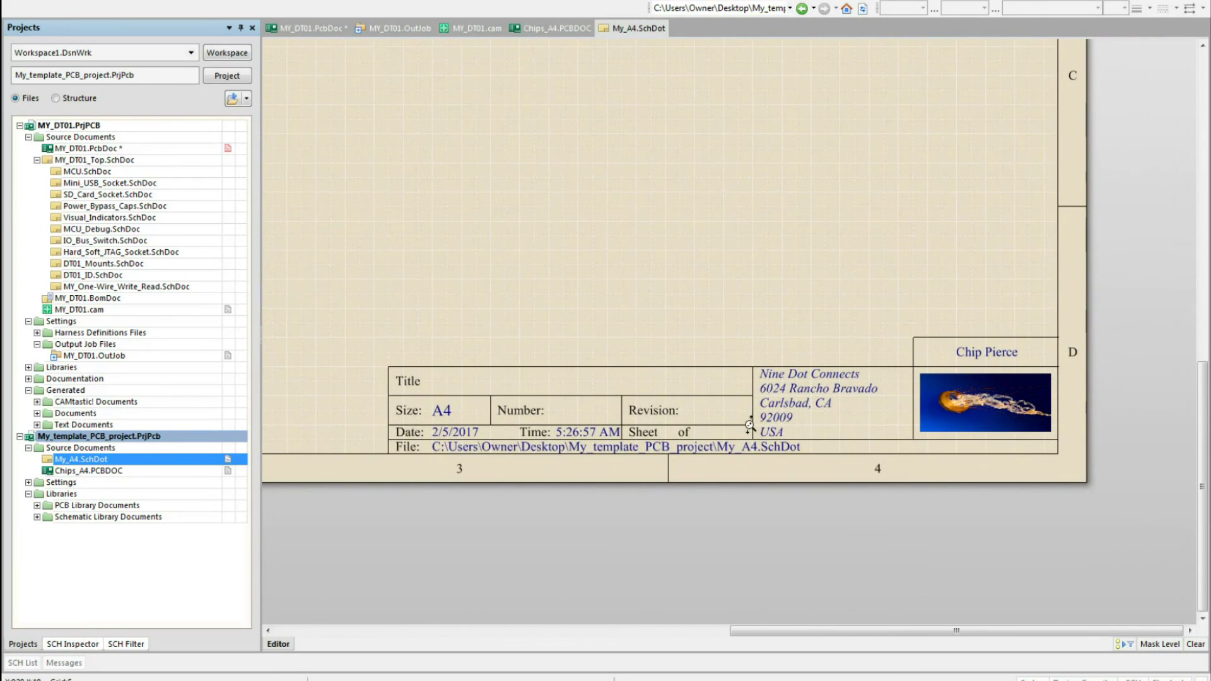
pyautogui.keyDown('ctrl'); pyautogui.scroll(1, 751, 435); pyautogui.keyUp('ctrl')
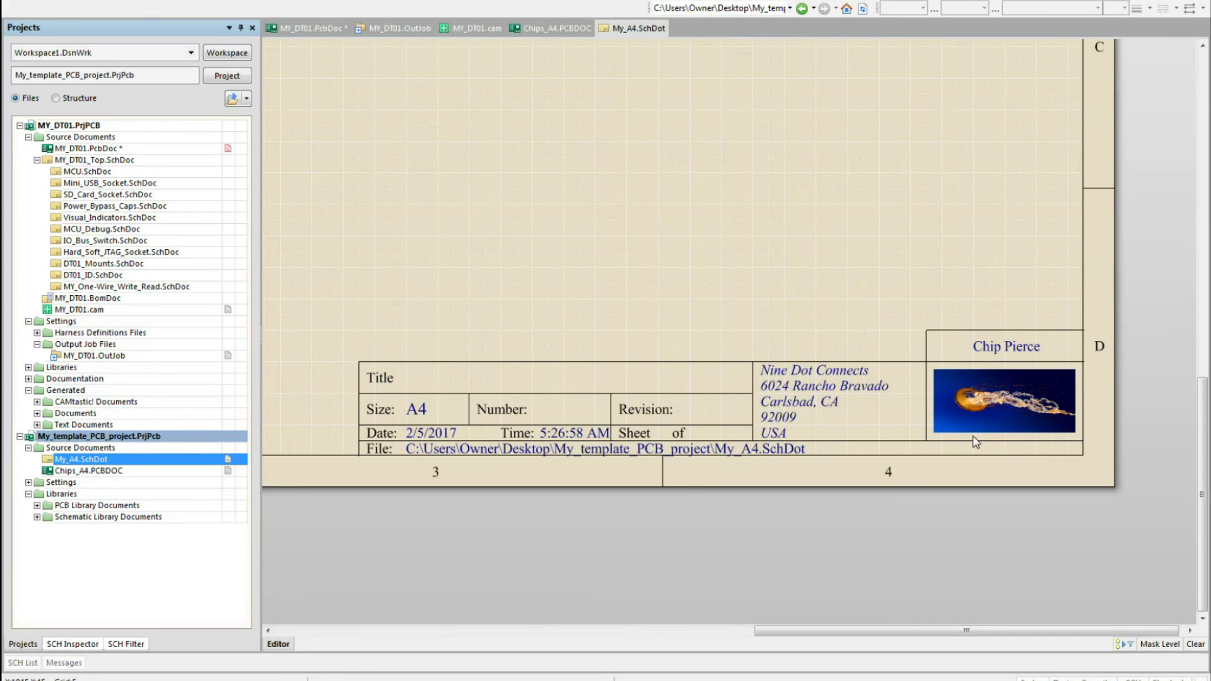
pyautogui.keyDown('ctrl'); pyautogui.scroll(-5, 730, 238); pyautogui.keyUp('ctrl')
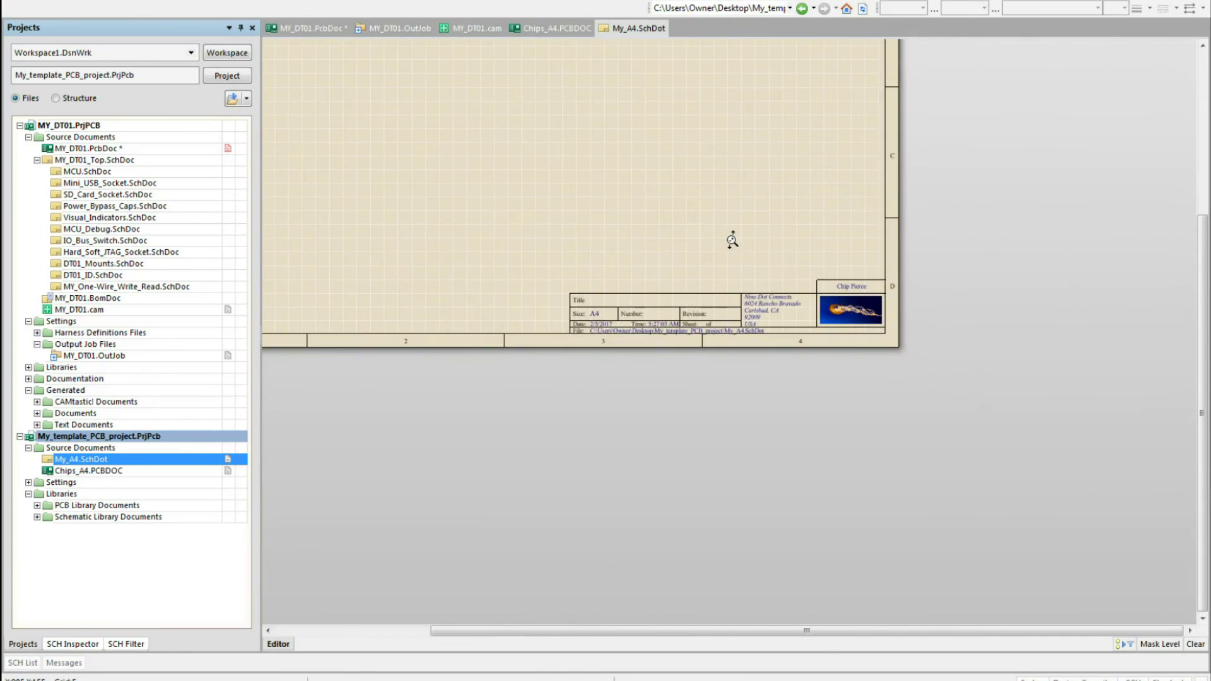